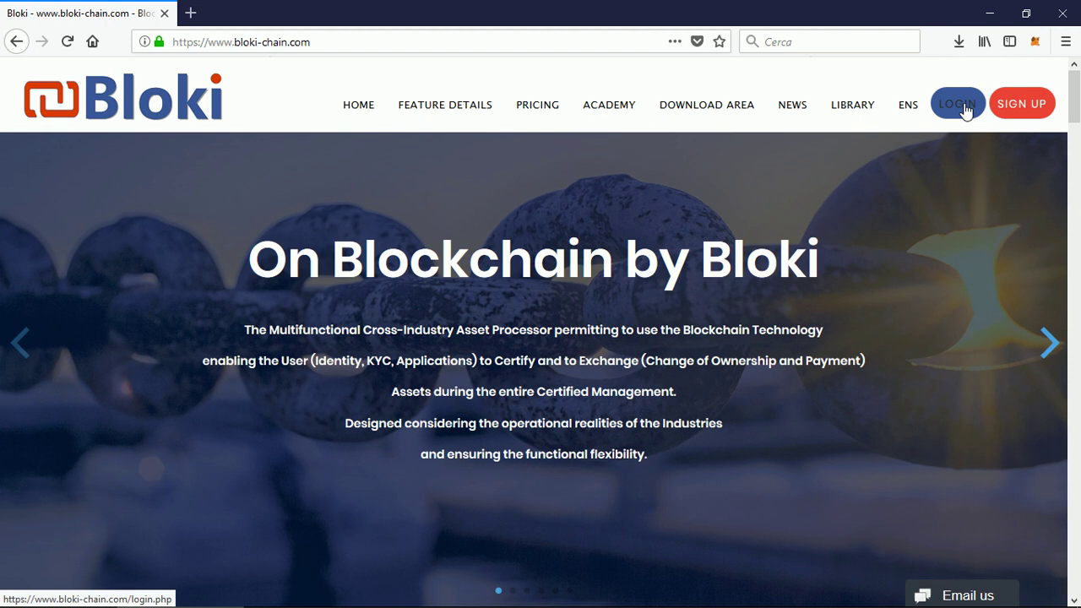
# Log in to the Bloki site with the saved team account's username and password
pyautogui.click(965, 108)
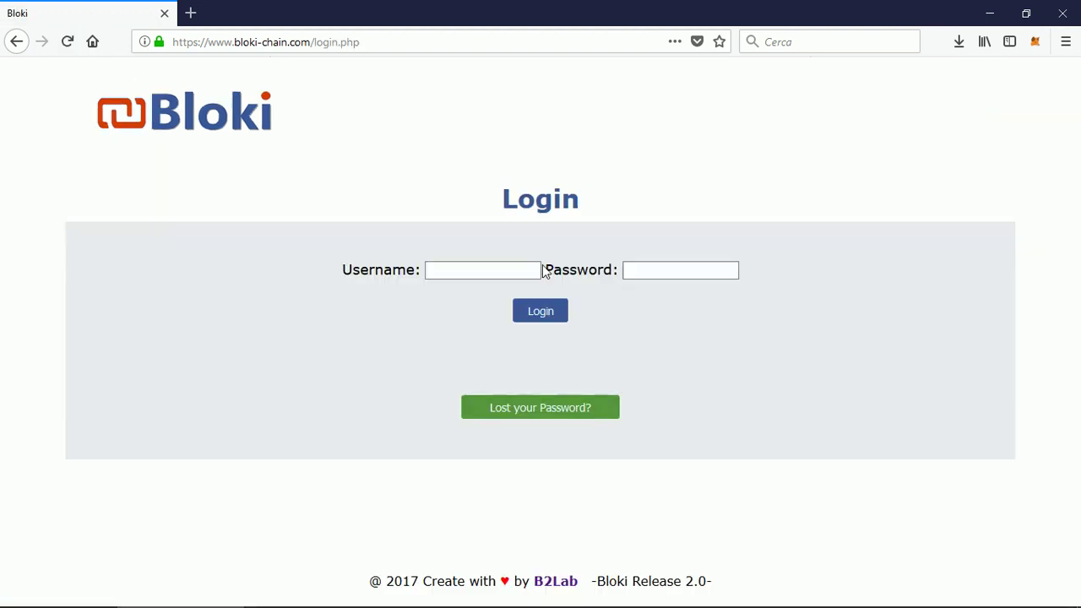
pyautogui.click(500, 271)
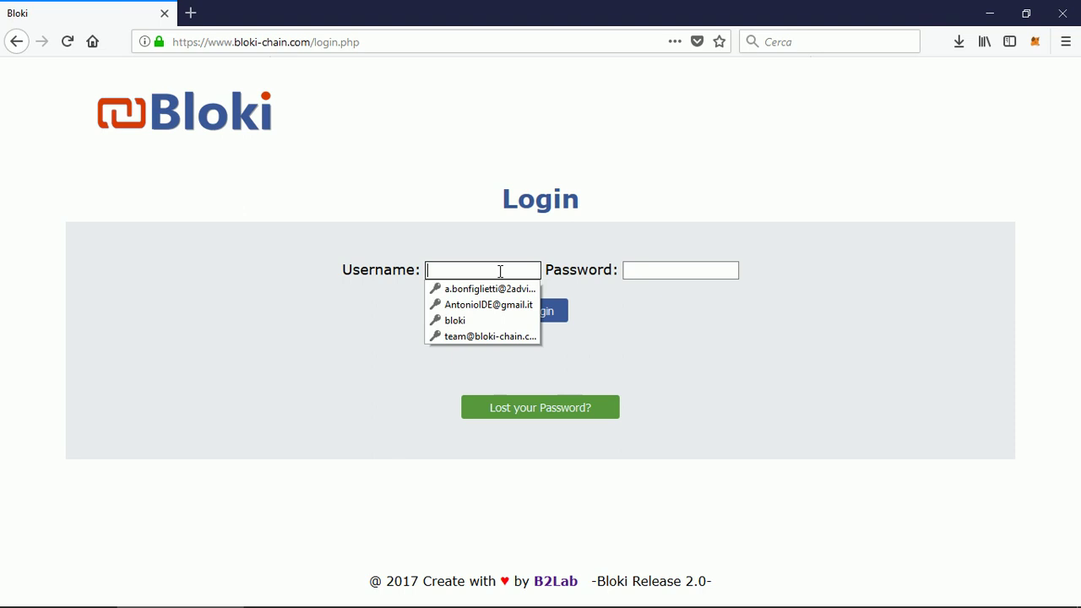
pyautogui.click(500, 336)
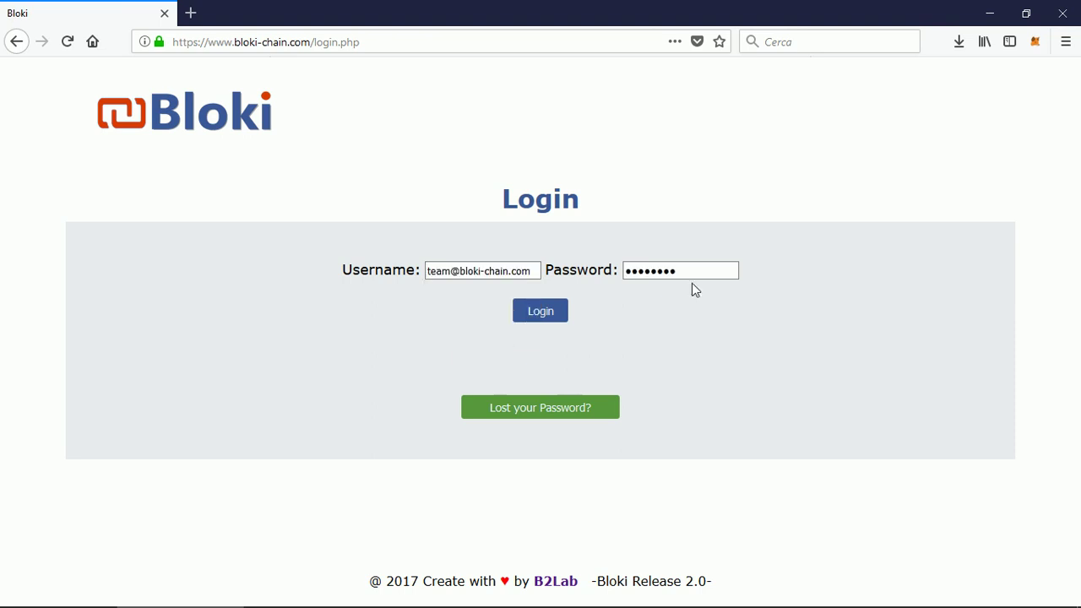
pyautogui.click(540, 313)
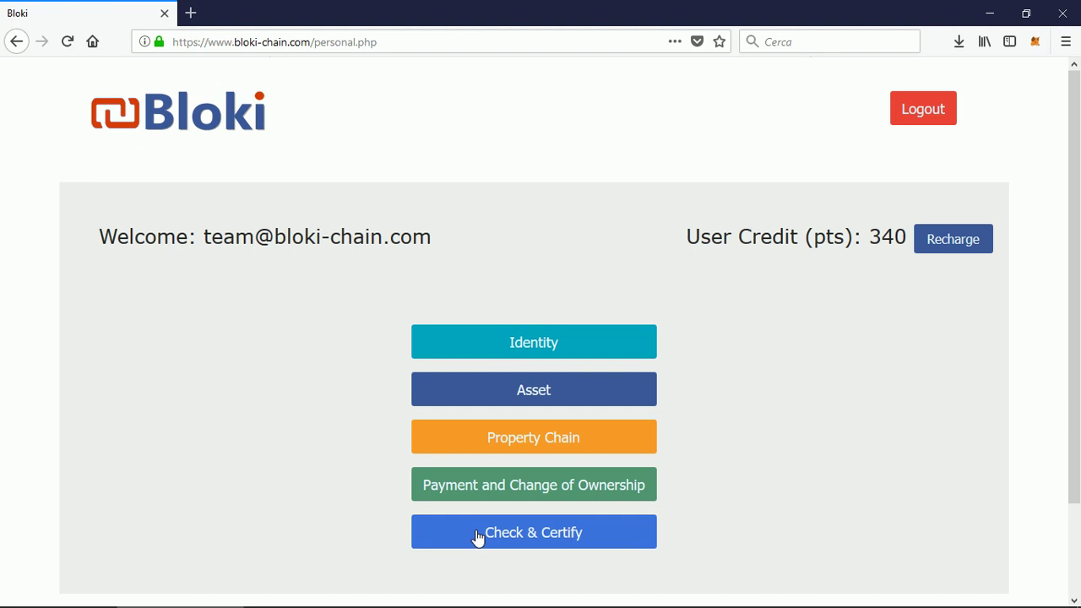
# Look up the asset "corals" for verification in the Asset section
pyautogui.click(563, 346)
pyautogui.click(581, 397)
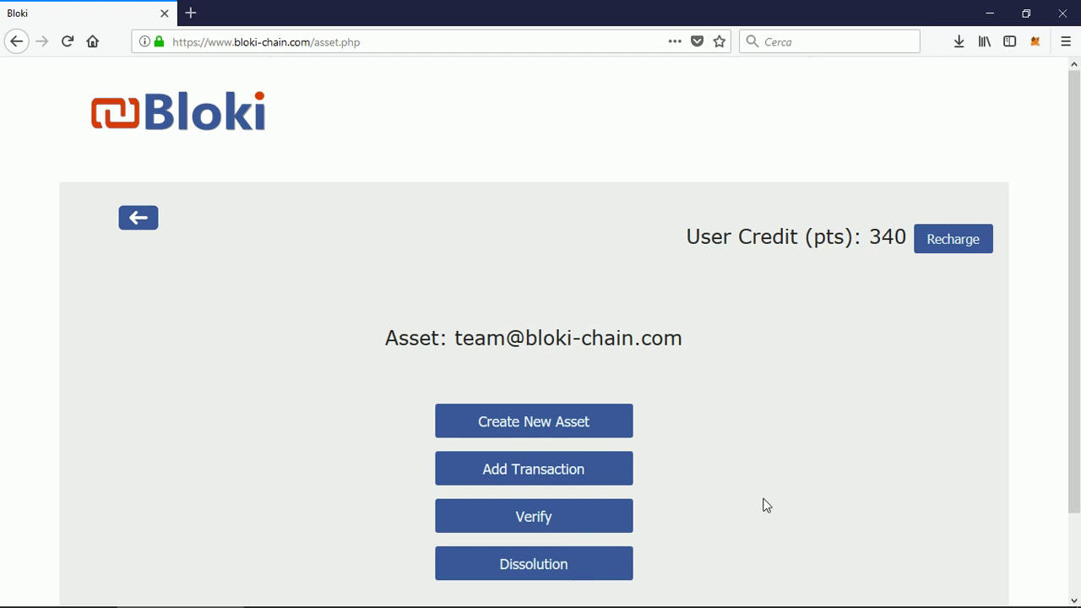
pyautogui.click(588, 532)
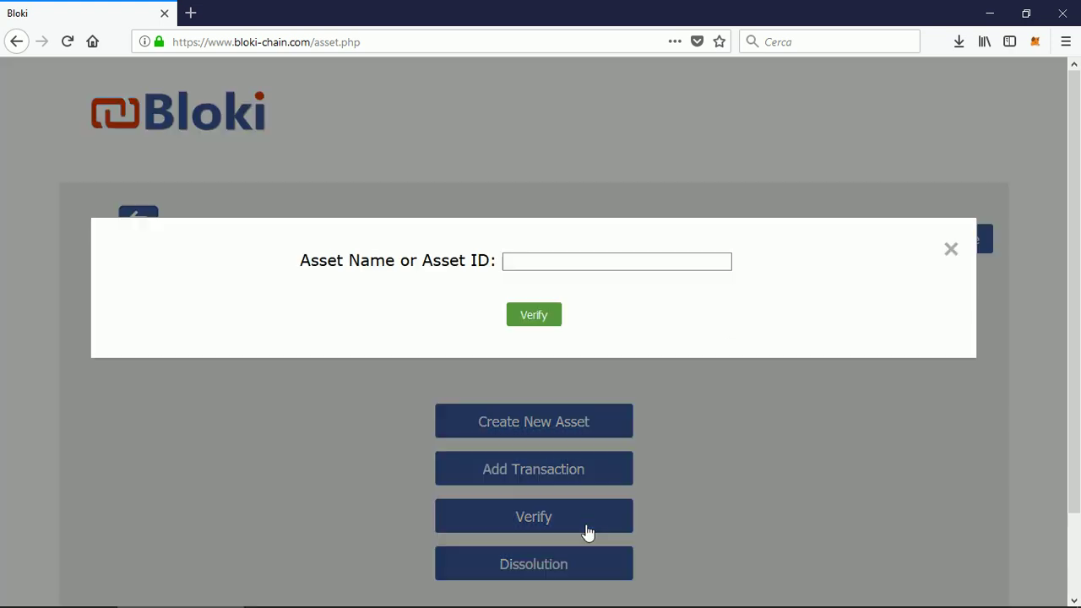
pyautogui.click(608, 260)
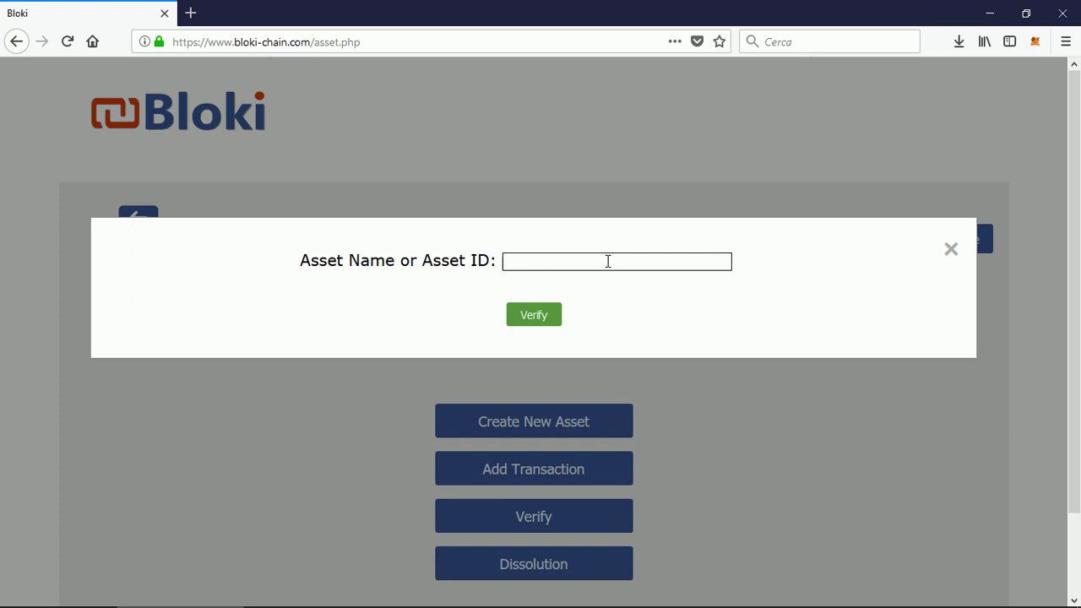
pyautogui.write('co')
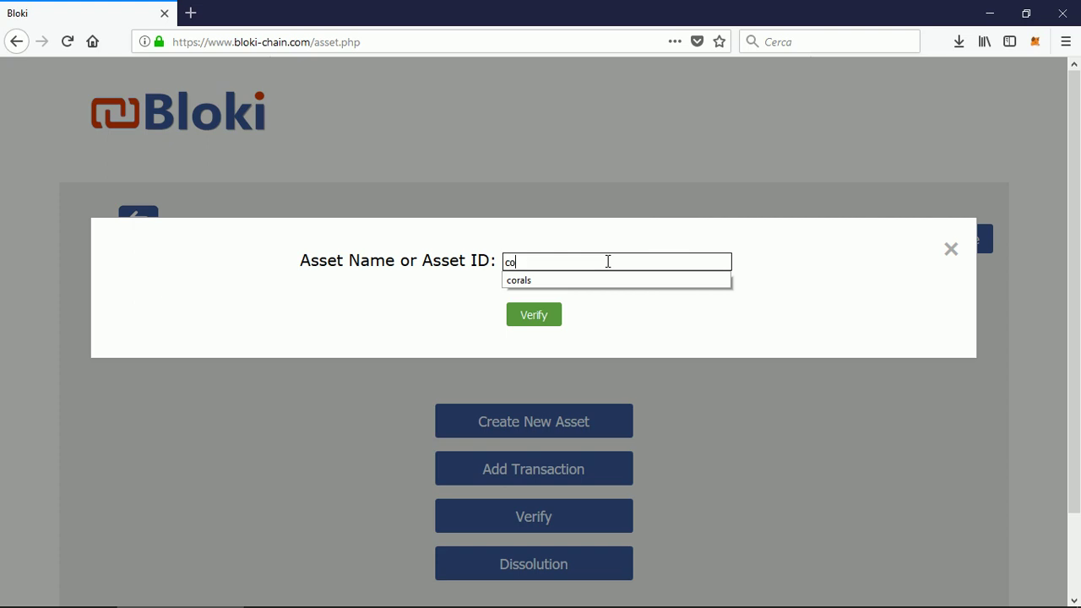
pyautogui.write('rals')
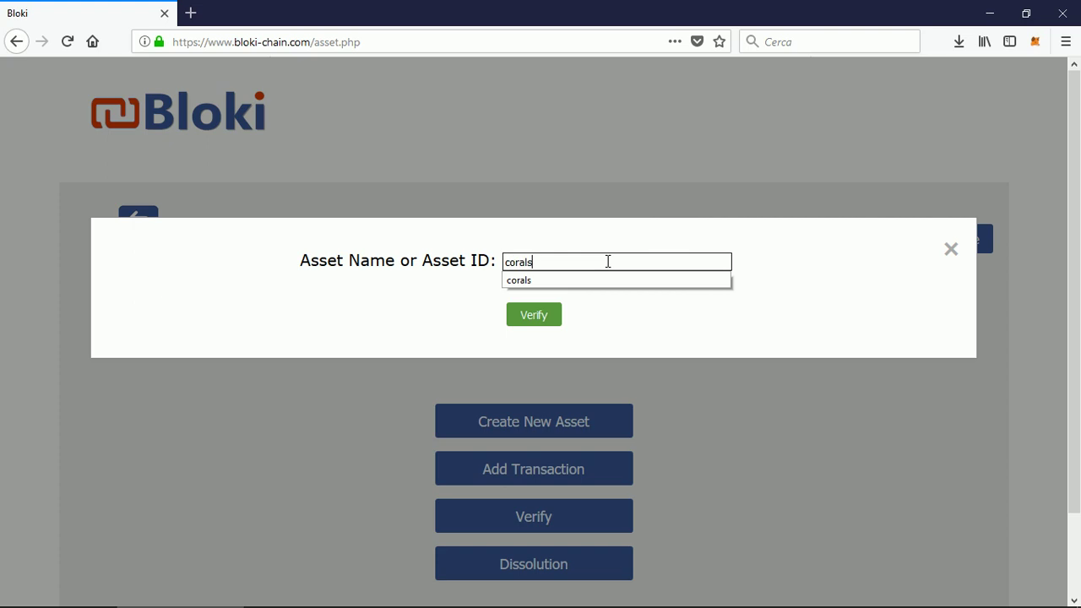
pyautogui.click(541, 324)
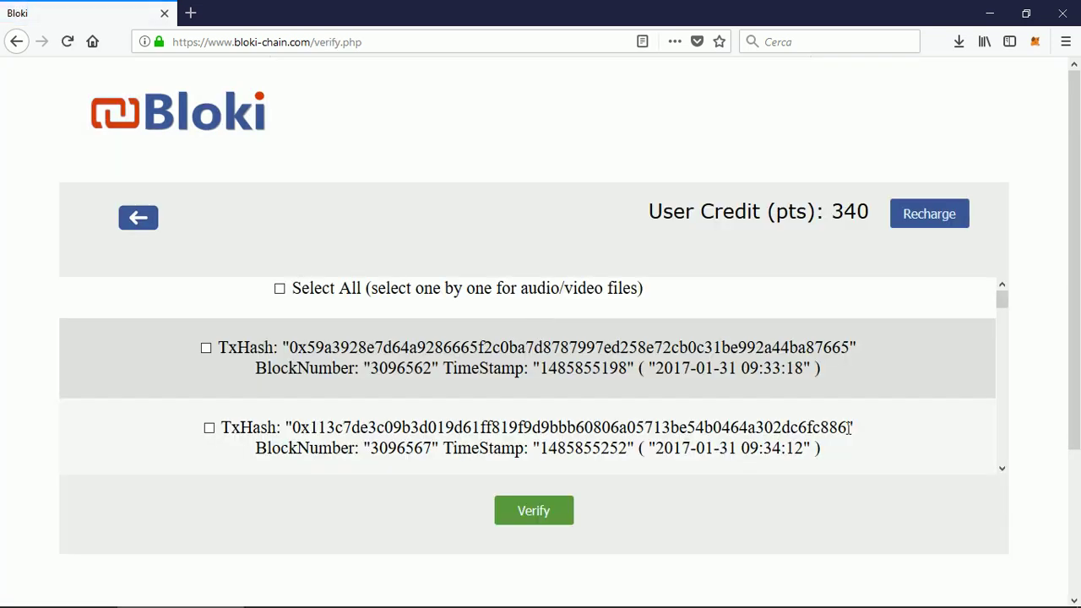
pyautogui.scroll(-10, 1003, 436)
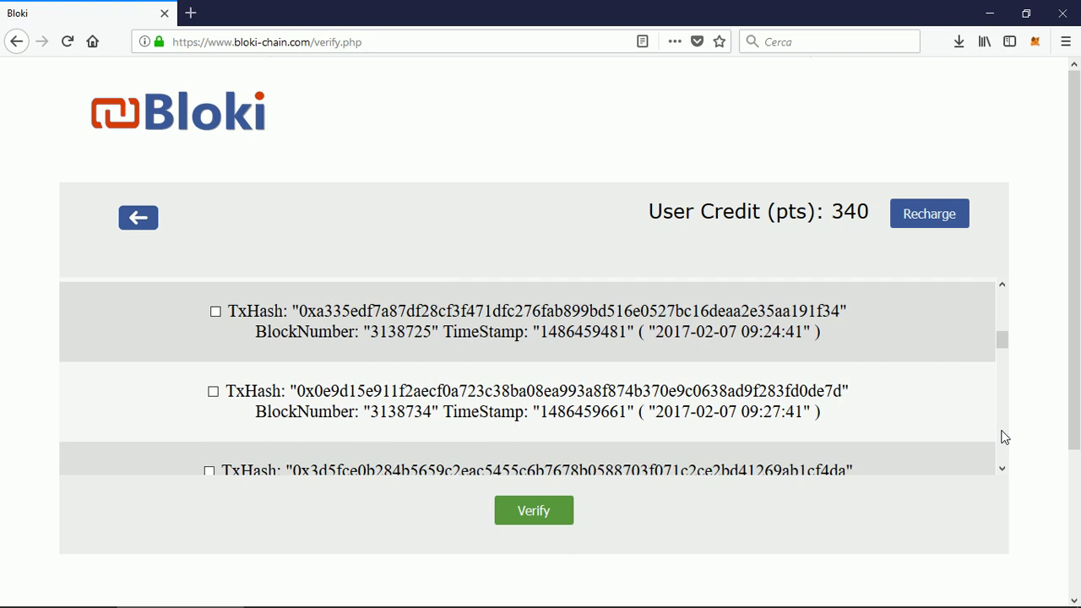
pyautogui.scroll(-4, 1004, 437)
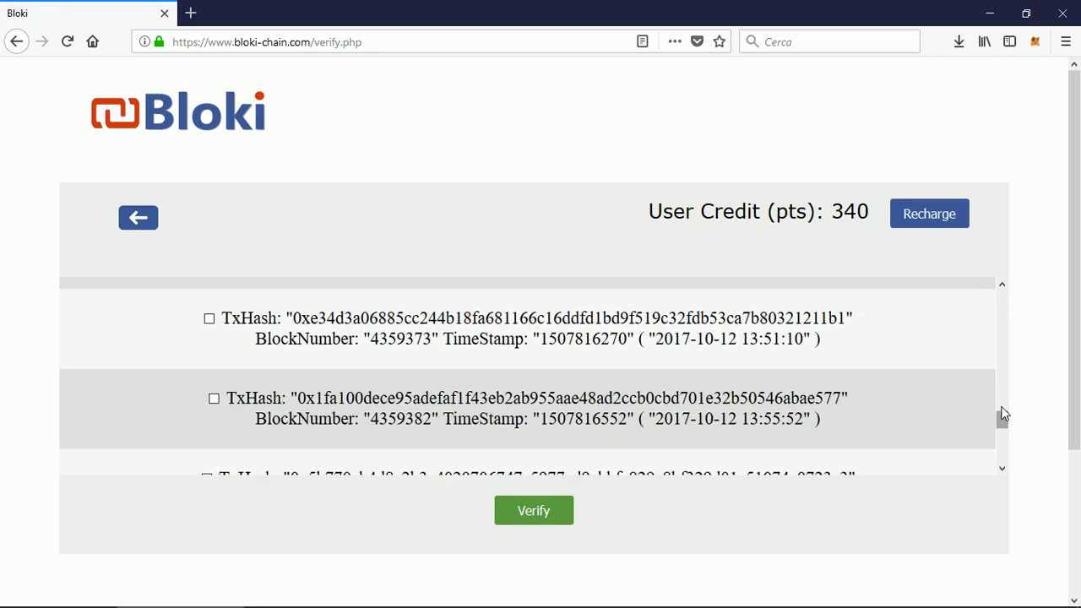
pyautogui.moveTo(1002, 422); pyautogui.dragTo(1005, 291)
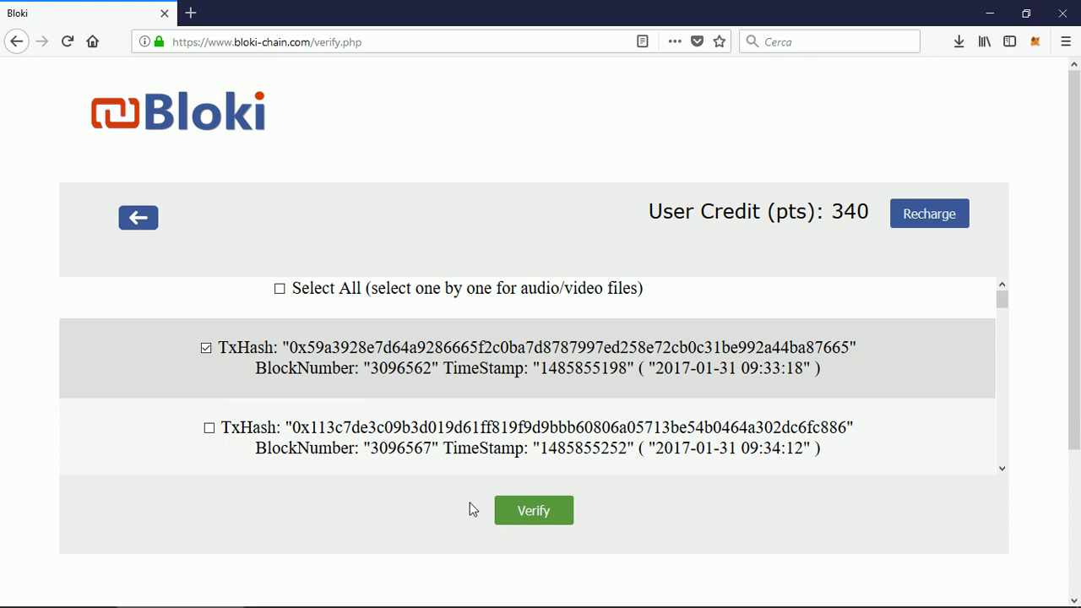
pyautogui.click(534, 511)
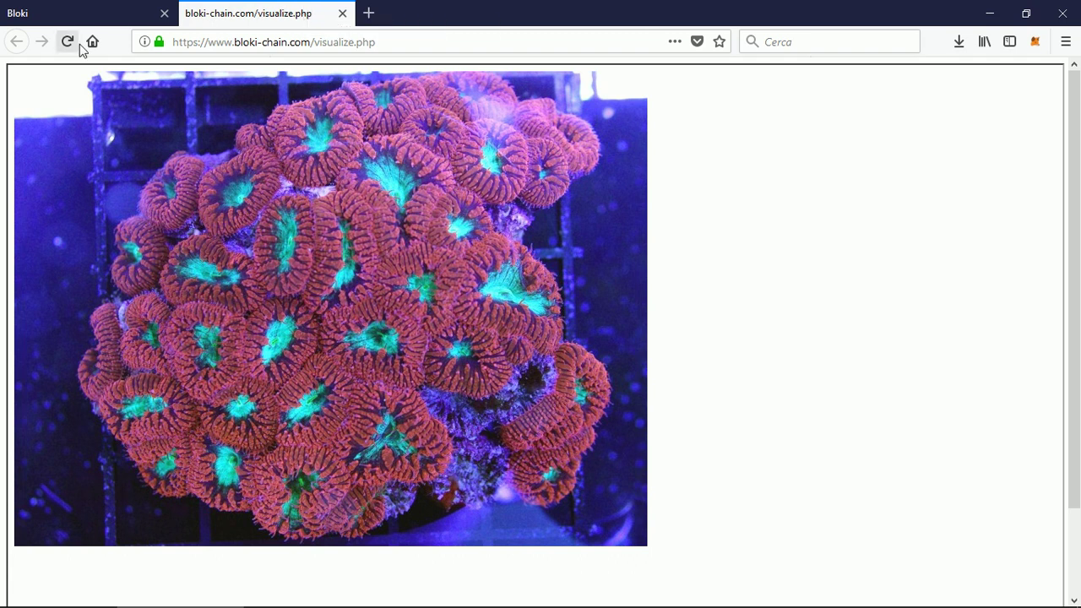
pyautogui.click(105, 10)
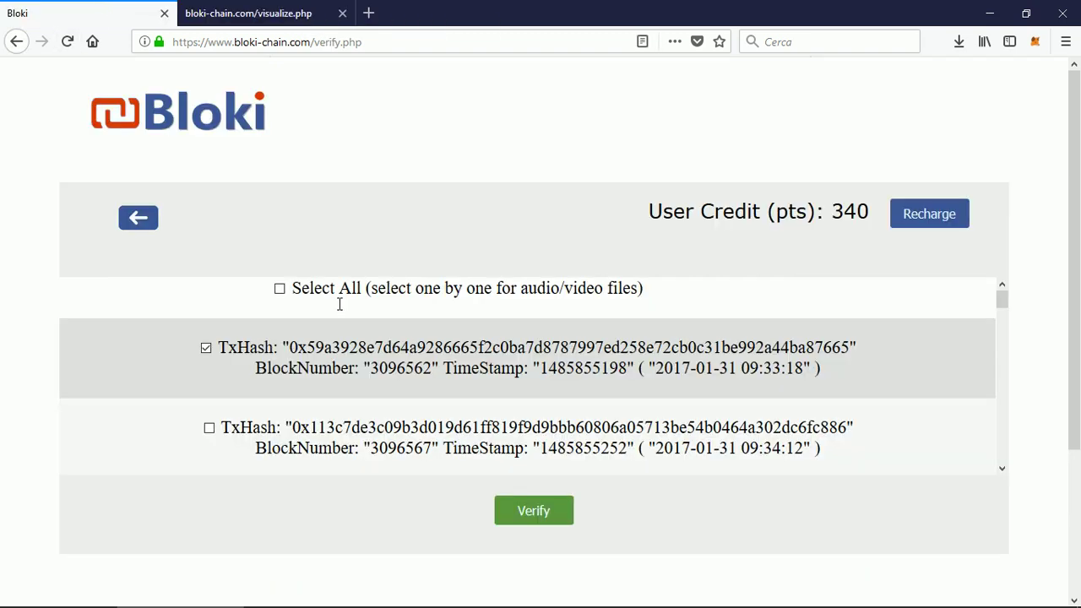
pyautogui.doubleClick(386, 348)
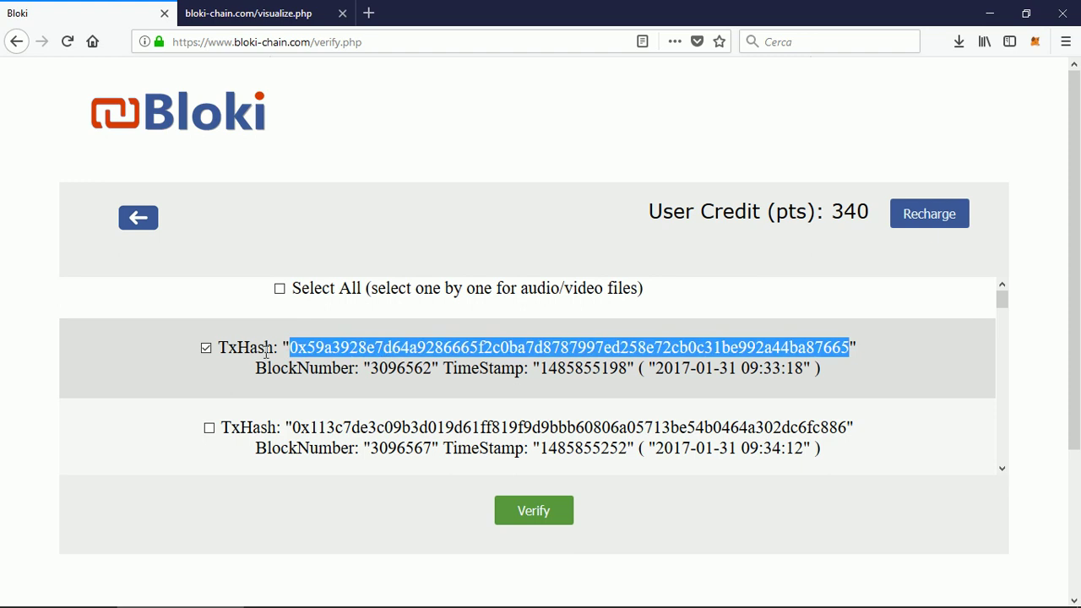
pyautogui.click(206, 348)
pyautogui.click(1002, 469)
pyautogui.click(1002, 470)
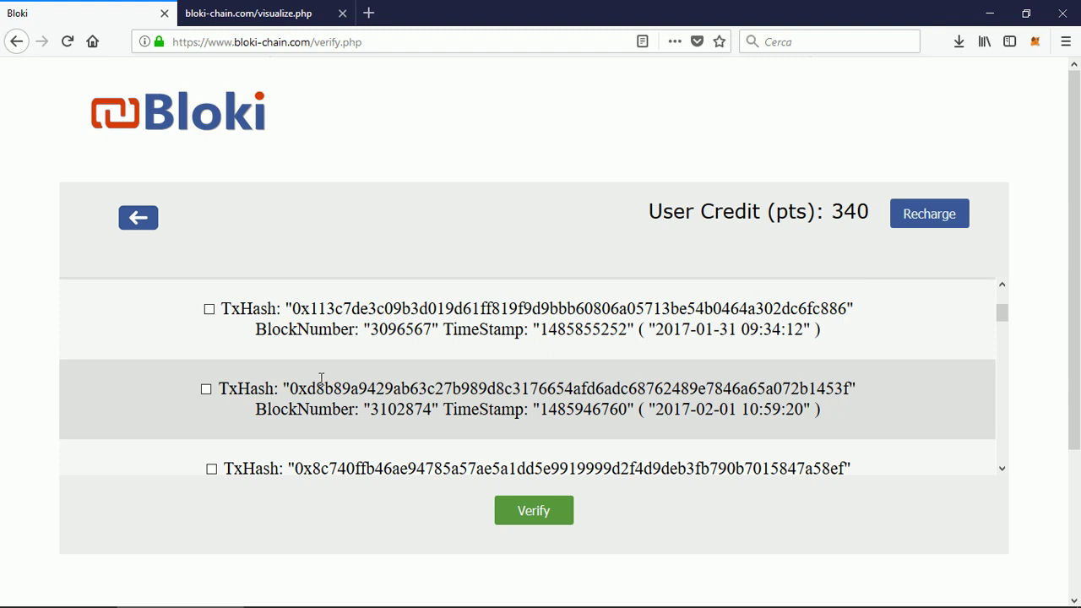
pyautogui.click(206, 389)
pyautogui.click(530, 514)
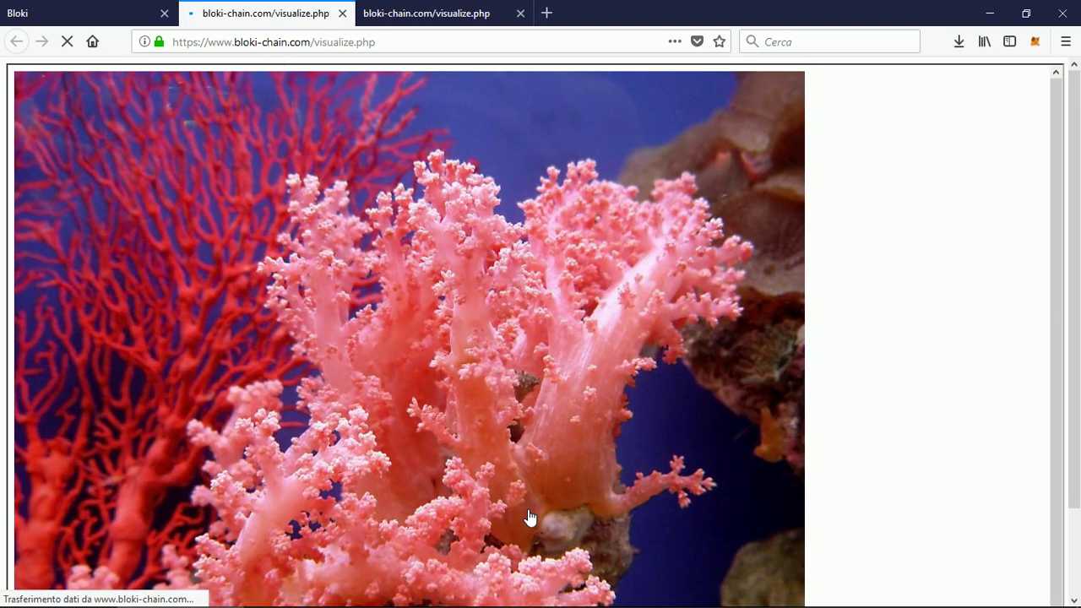
pyautogui.scroll(-2, 1079, 549)
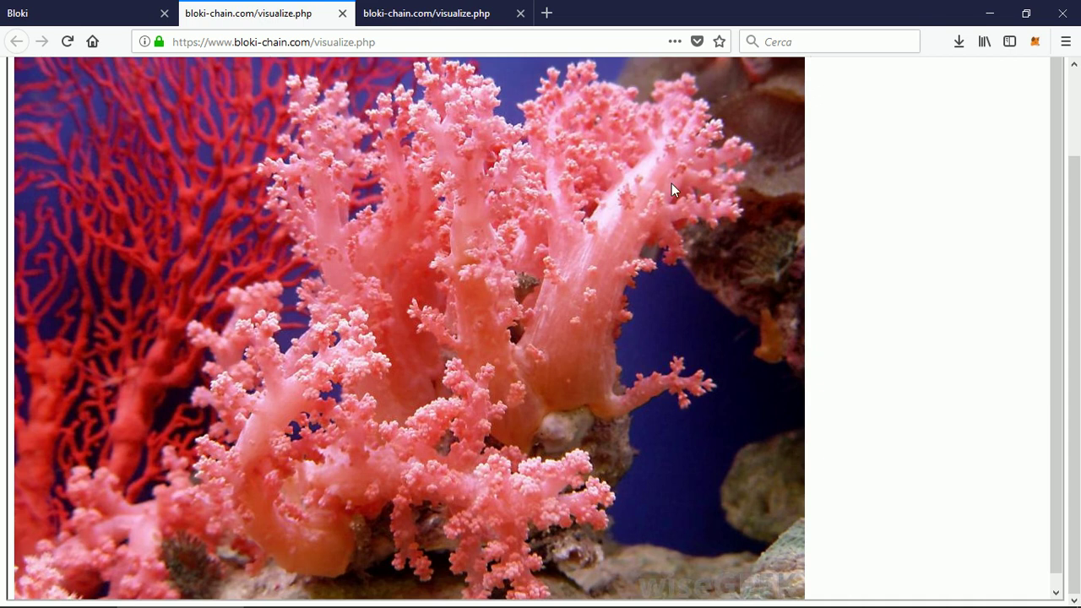
pyautogui.click(342, 13)
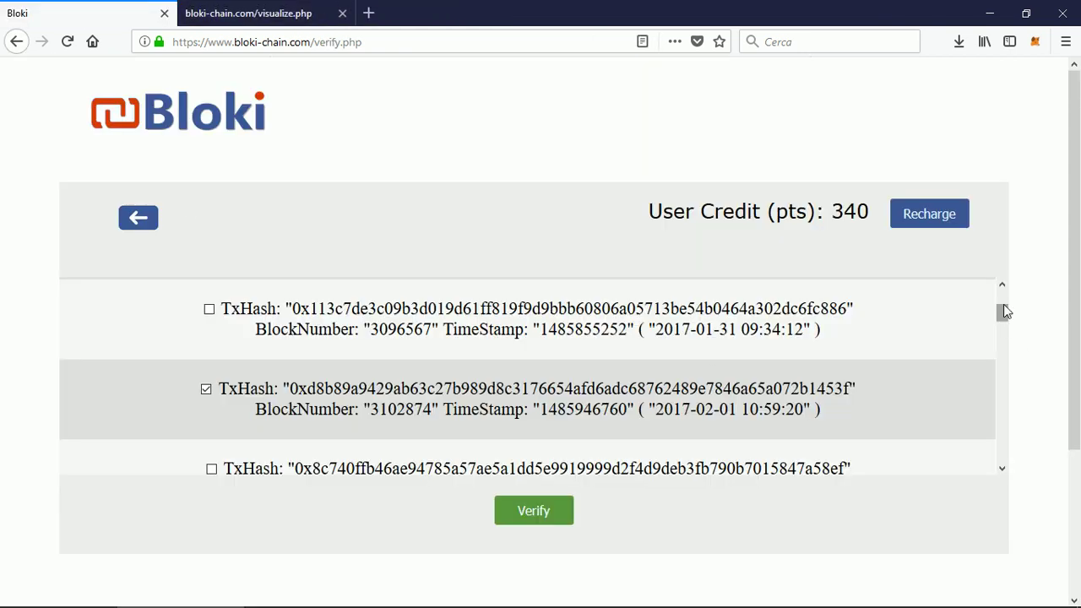
# Leave the corals transaction list and return to the account's main page
pyautogui.scroll(1, 1004, 307)
pyautogui.scroll(3, 1005, 306)
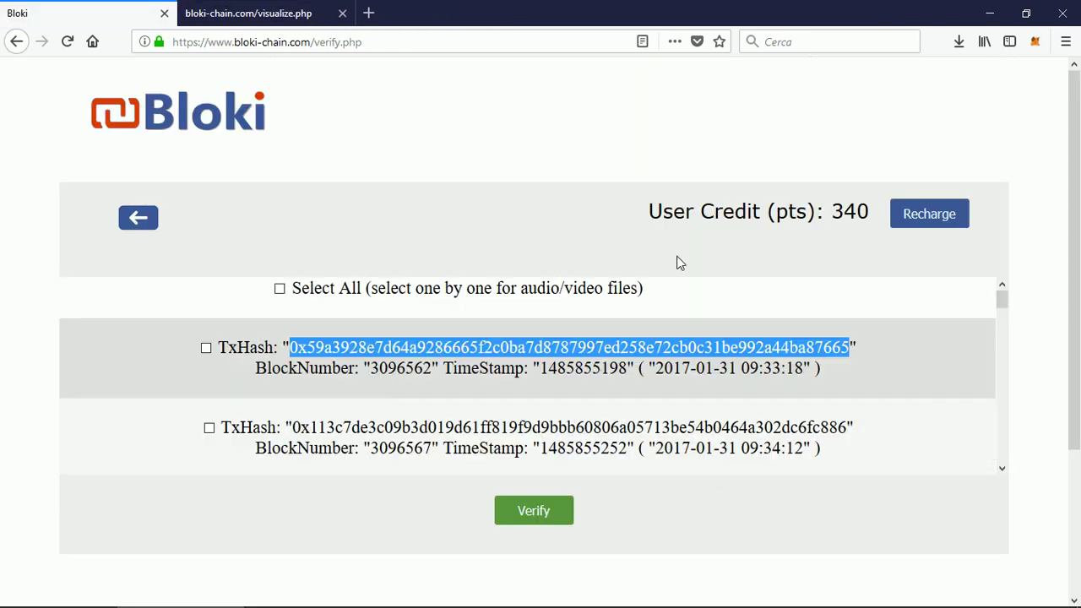
pyautogui.click(139, 218)
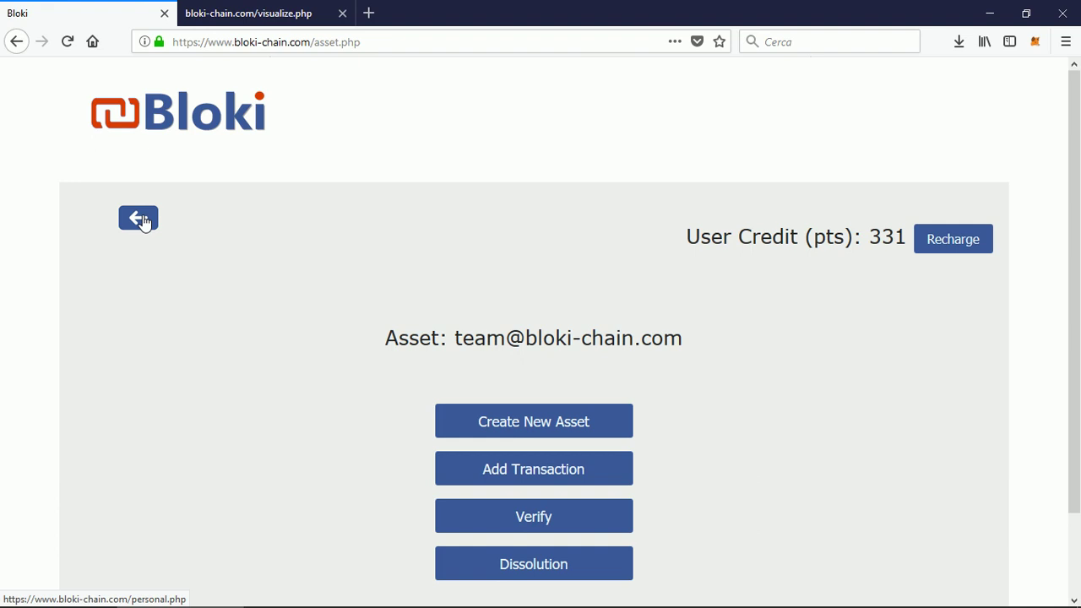
pyautogui.click(139, 218)
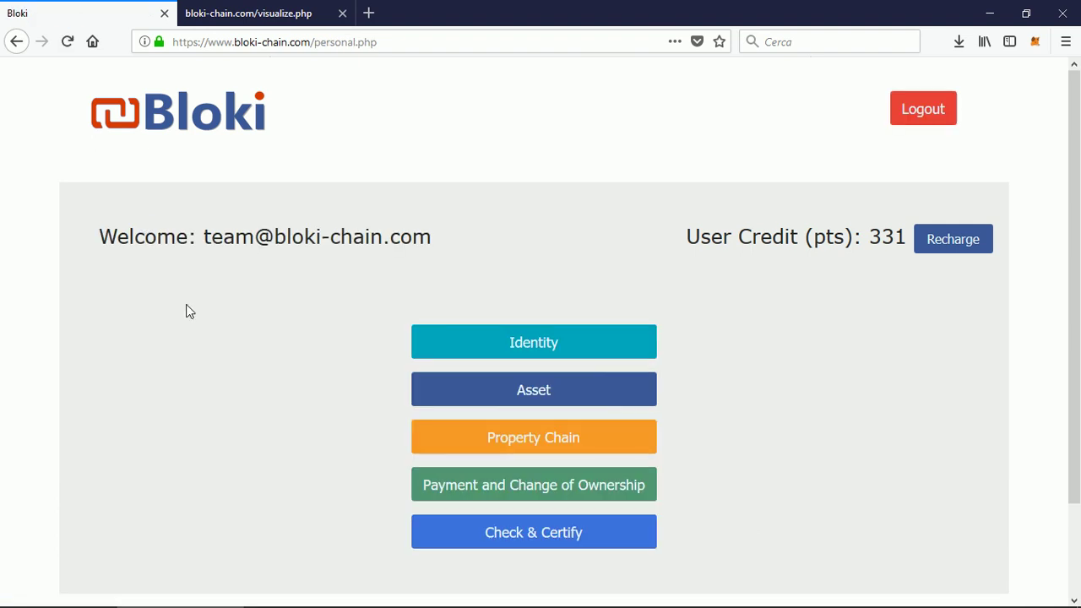
# Verify the Property Chain ownership link of the asset "my asset"
pyautogui.click(583, 441)
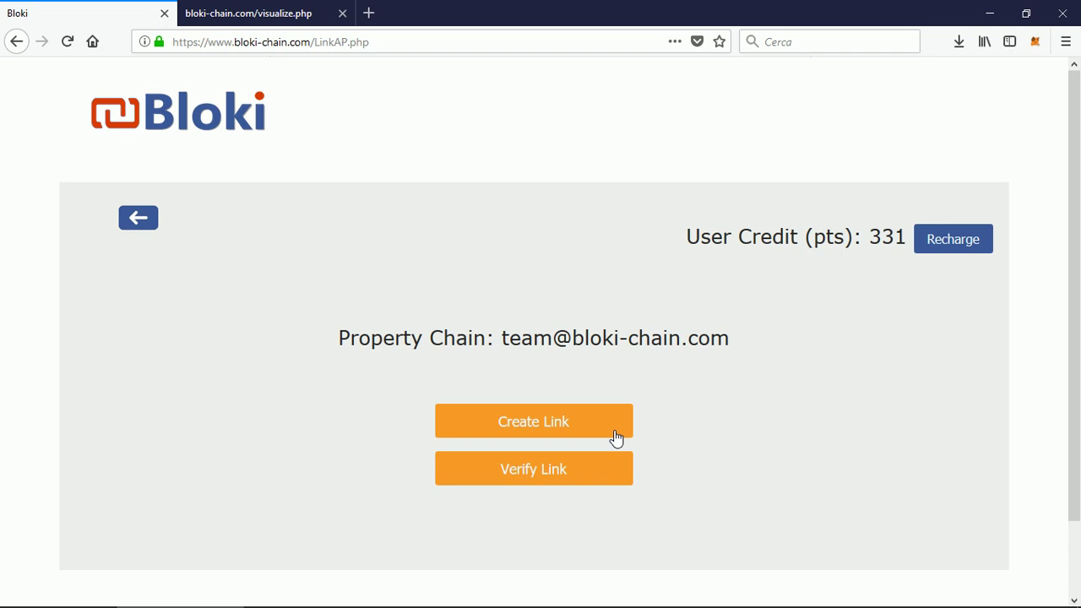
pyautogui.click(546, 474)
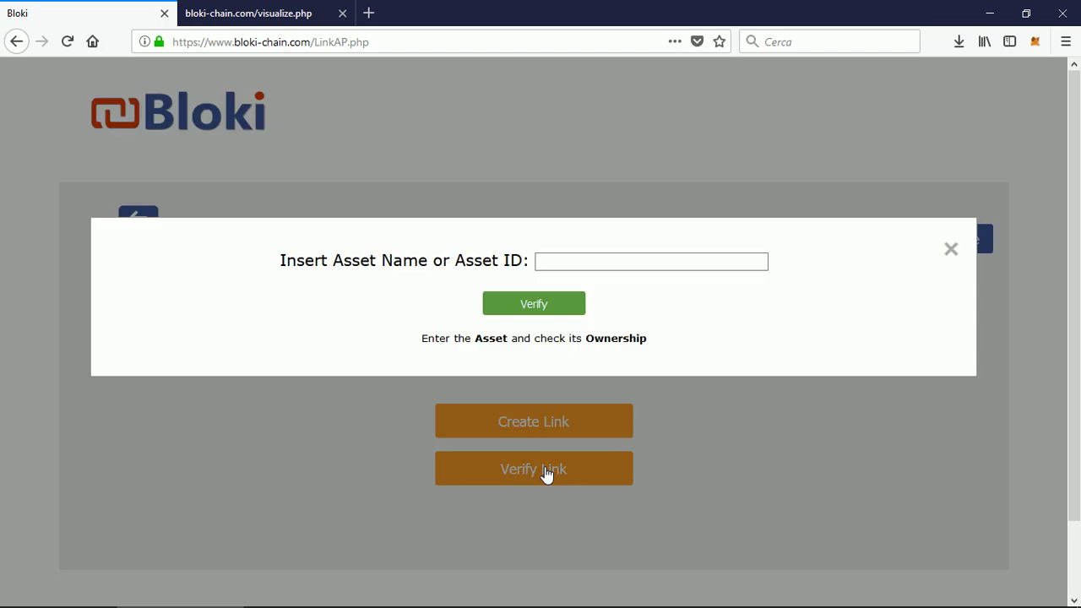
pyautogui.click(603, 265)
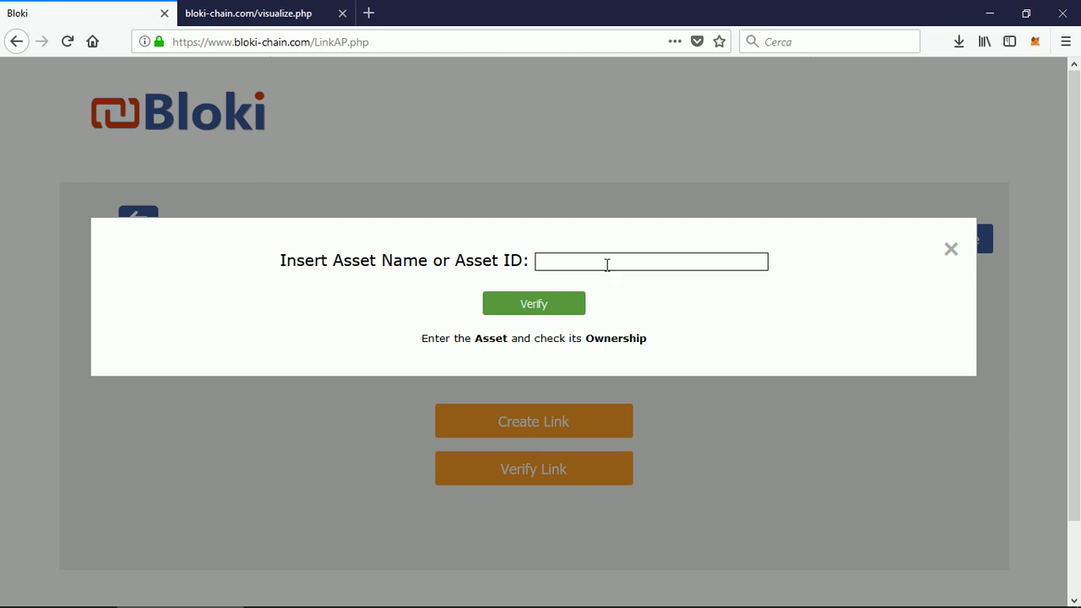
pyautogui.write('my')
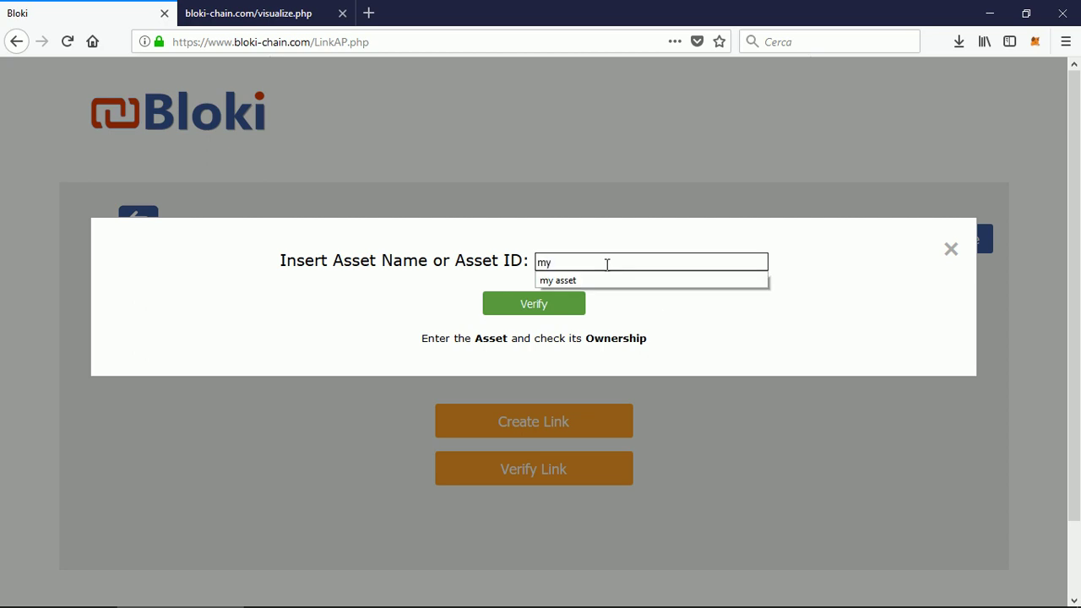
pyautogui.click(592, 277)
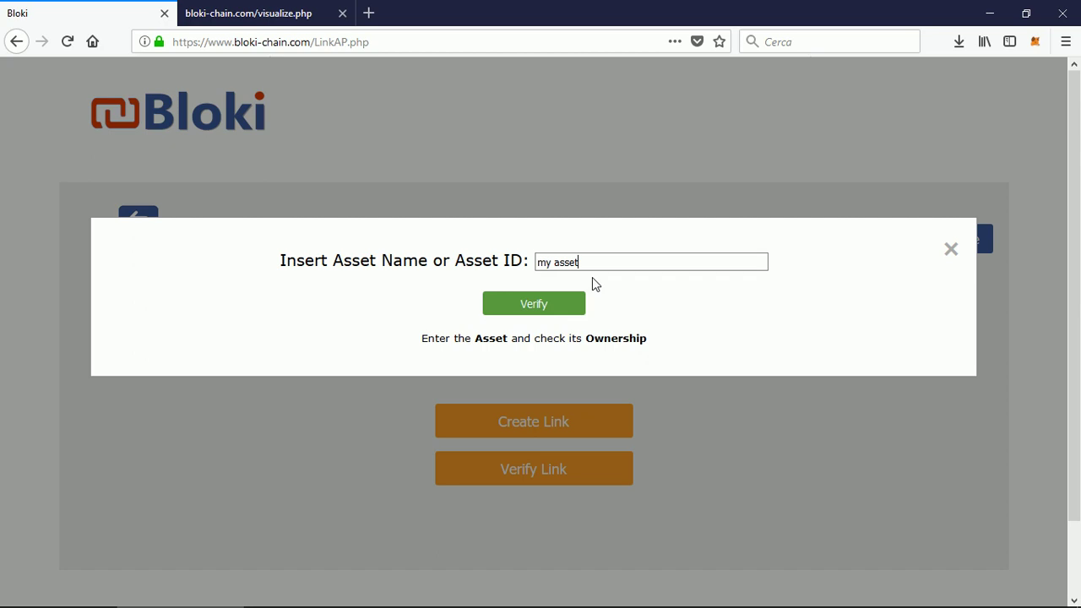
pyautogui.click(545, 306)
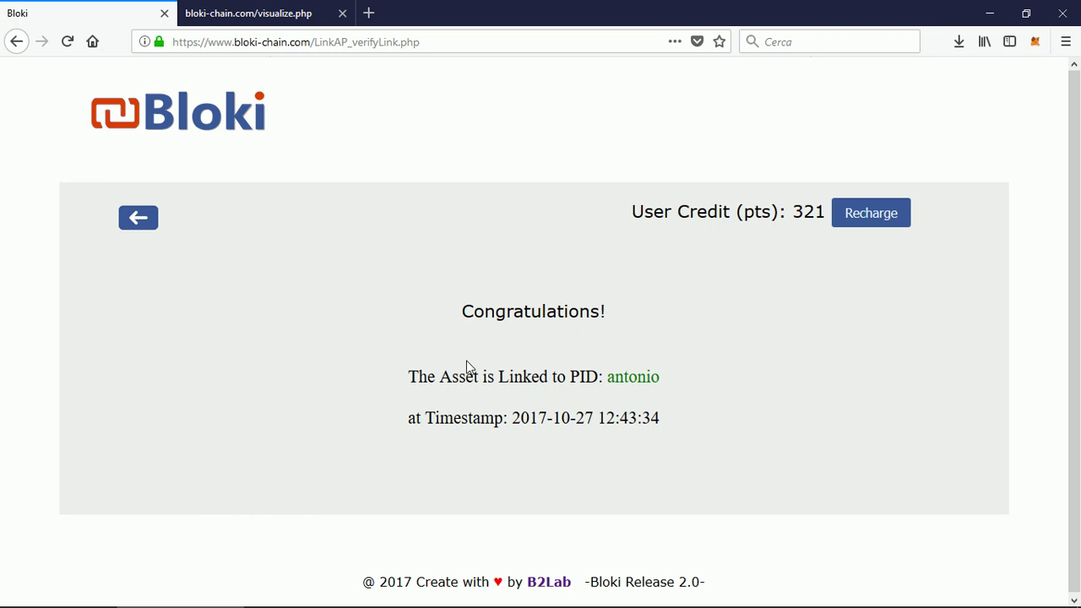
# Examine the linked PID and timestamp in the ownership result, and return to the account's main page
pyautogui.doubleClick(631, 382)
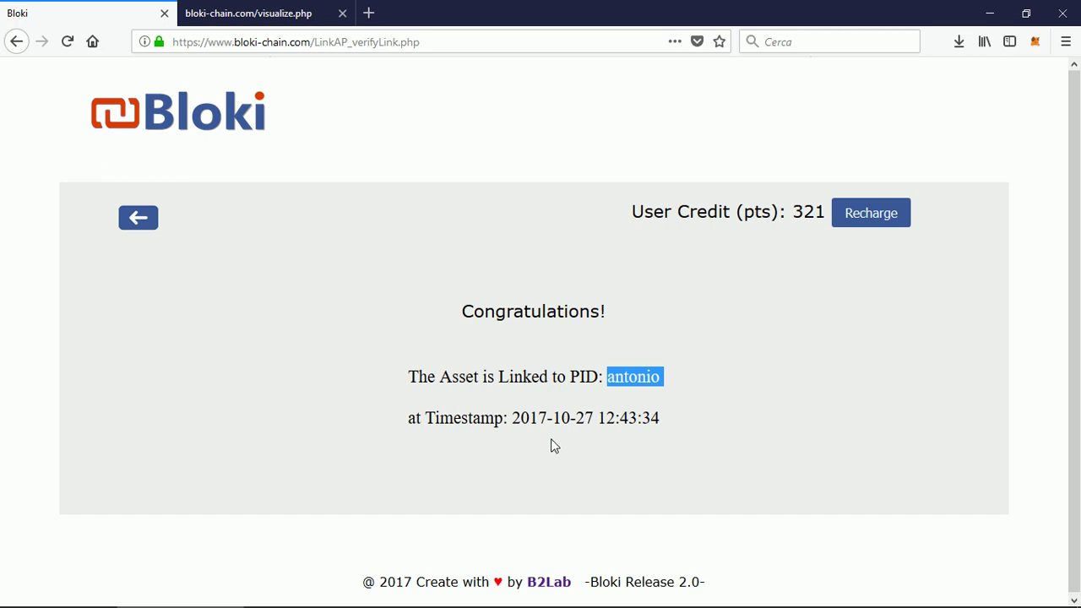
pyautogui.click(635, 424)
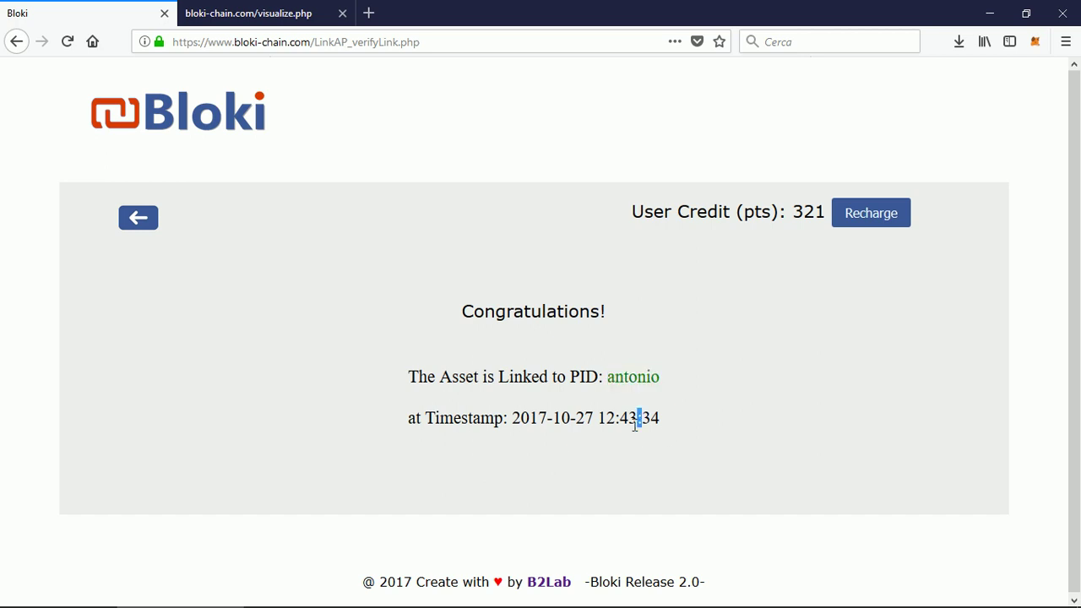
pyautogui.doubleClick(538, 426)
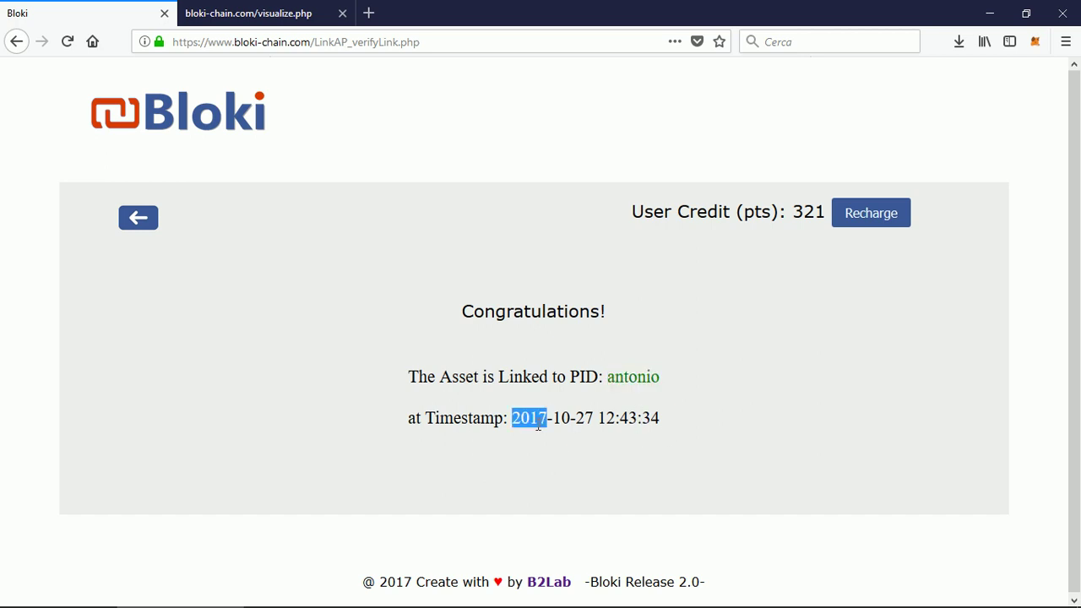
pyautogui.click(333, 406)
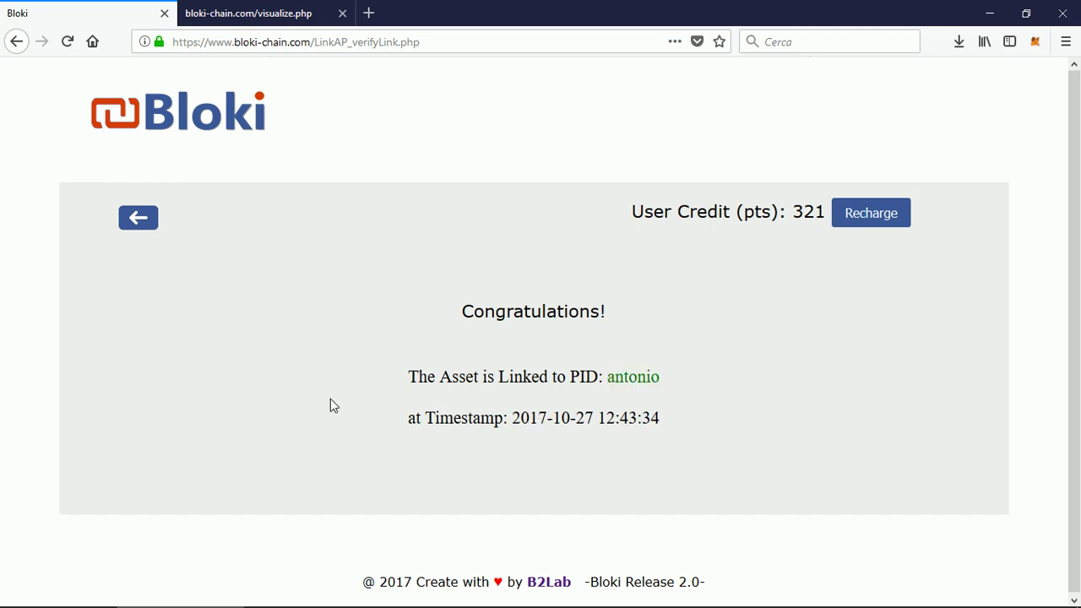
pyautogui.click(136, 223)
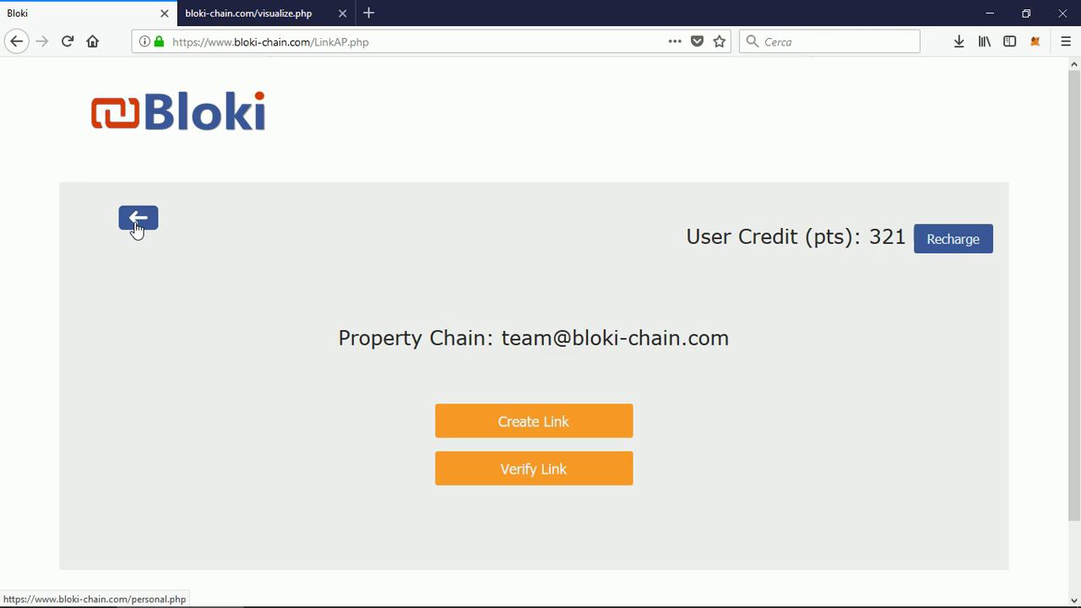
pyautogui.click(137, 224)
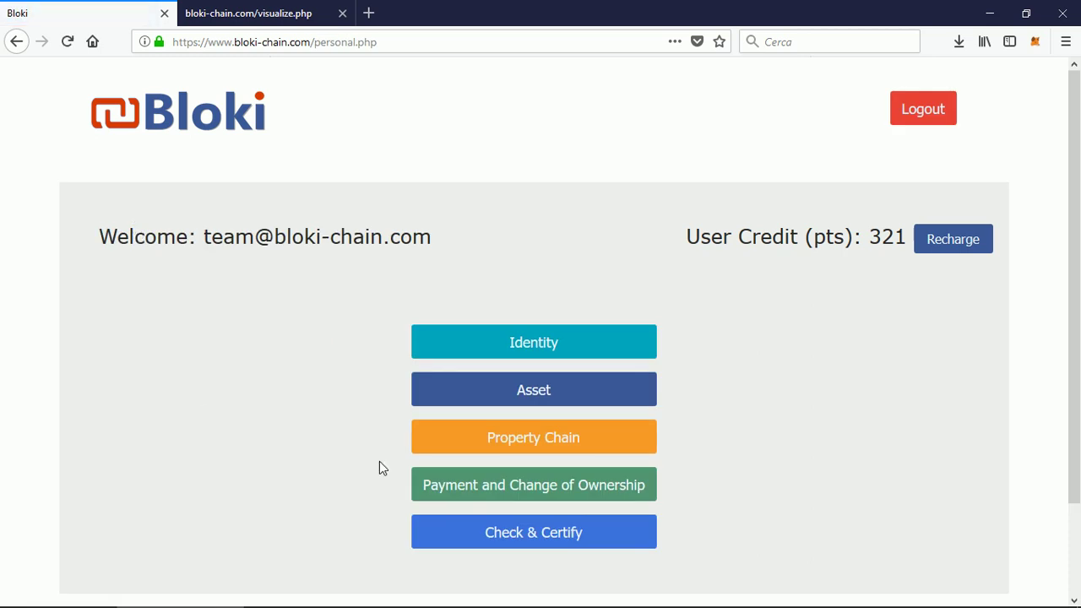
# Look over the Payment and Change of Ownership options and return to the account's main page
pyautogui.click(478, 497)
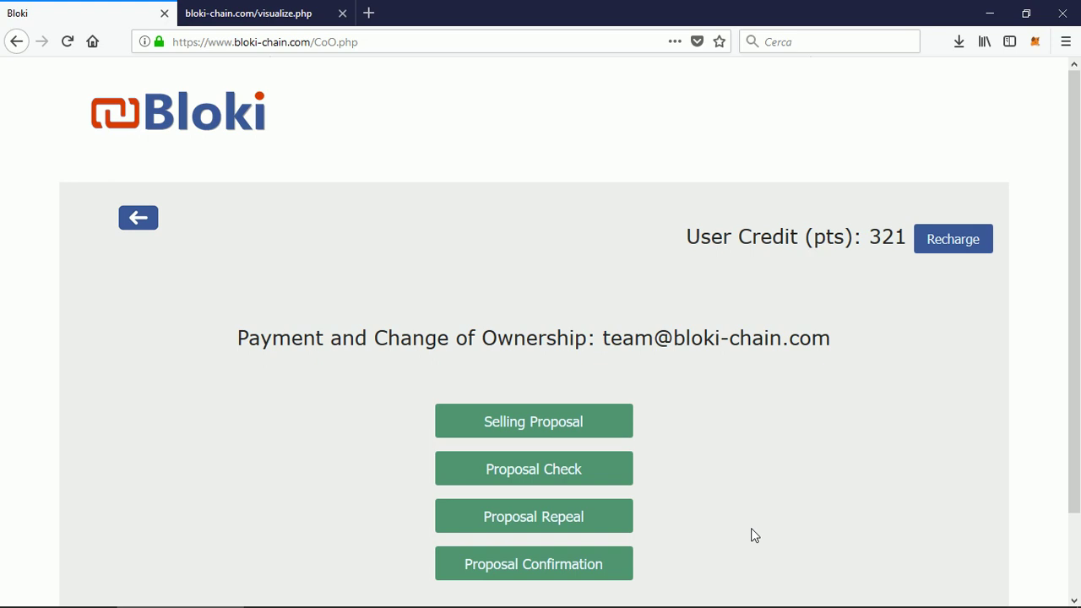
pyautogui.click(138, 222)
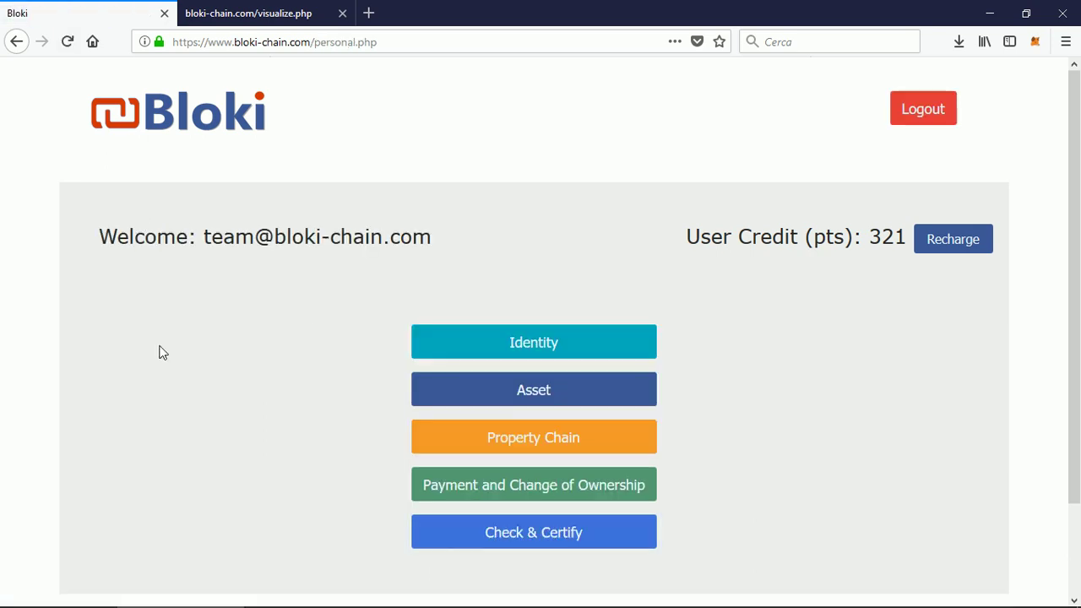
# Request the file list from Check & Certify with the PID name and PID password, and decline saving the credentials in the browser
pyautogui.click(498, 540)
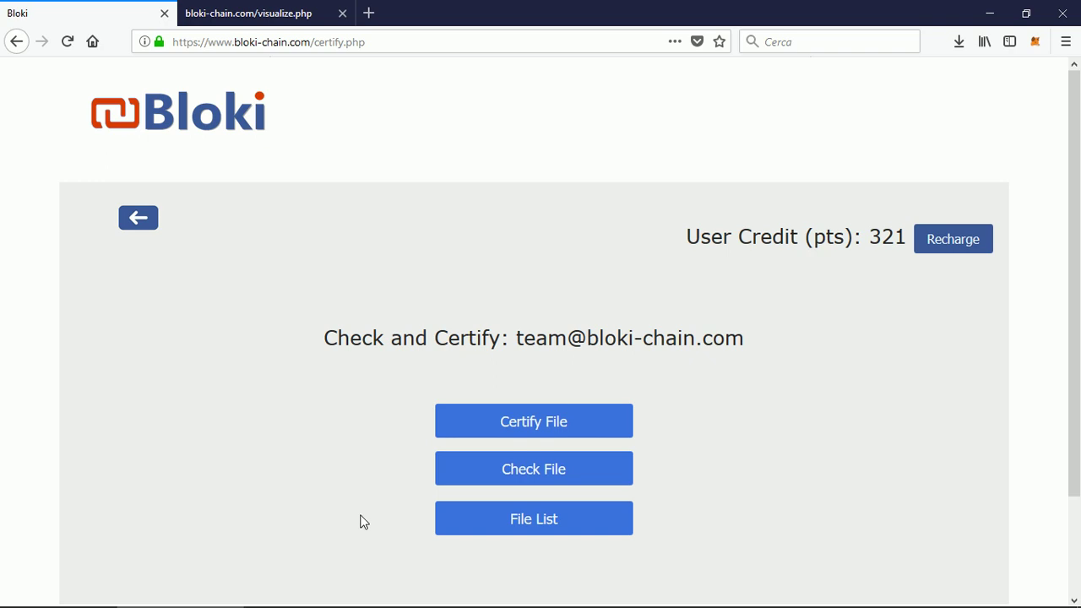
pyautogui.click(487, 525)
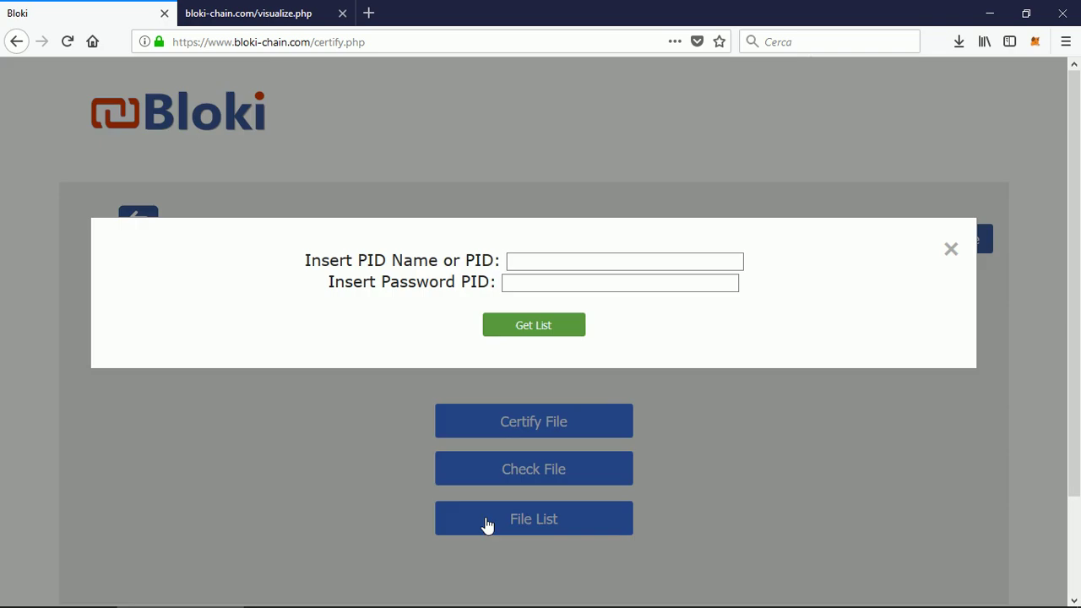
pyautogui.click(558, 265)
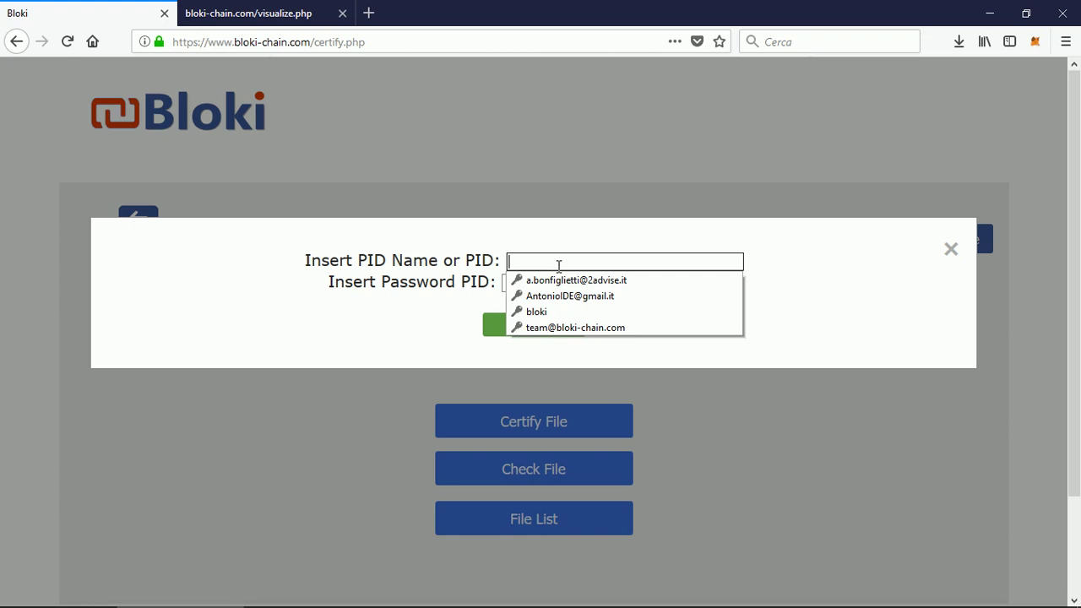
pyautogui.write('a')
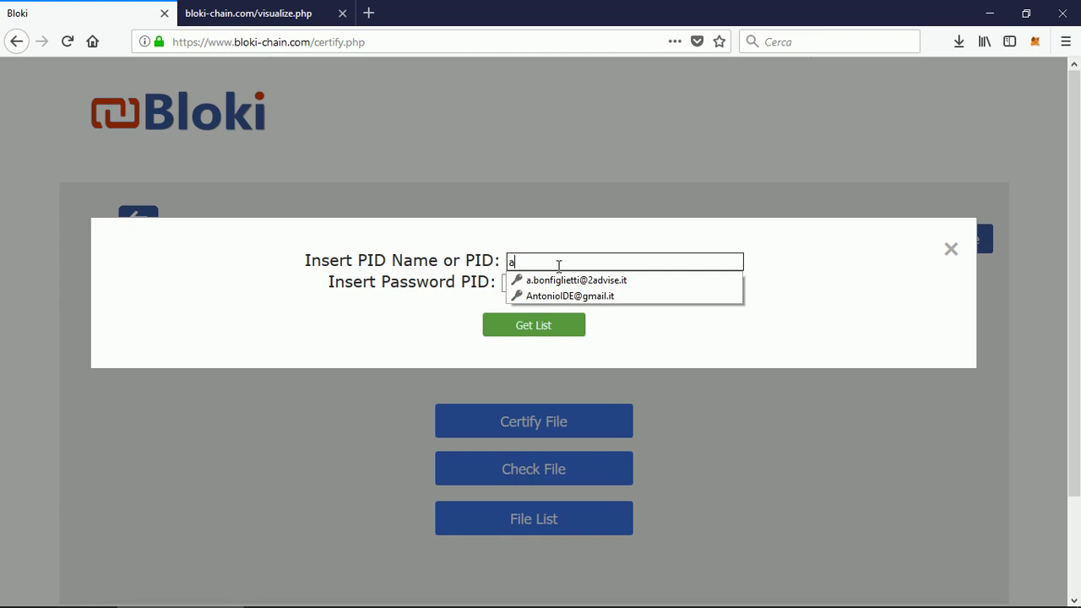
pyautogui.write('ntonio')
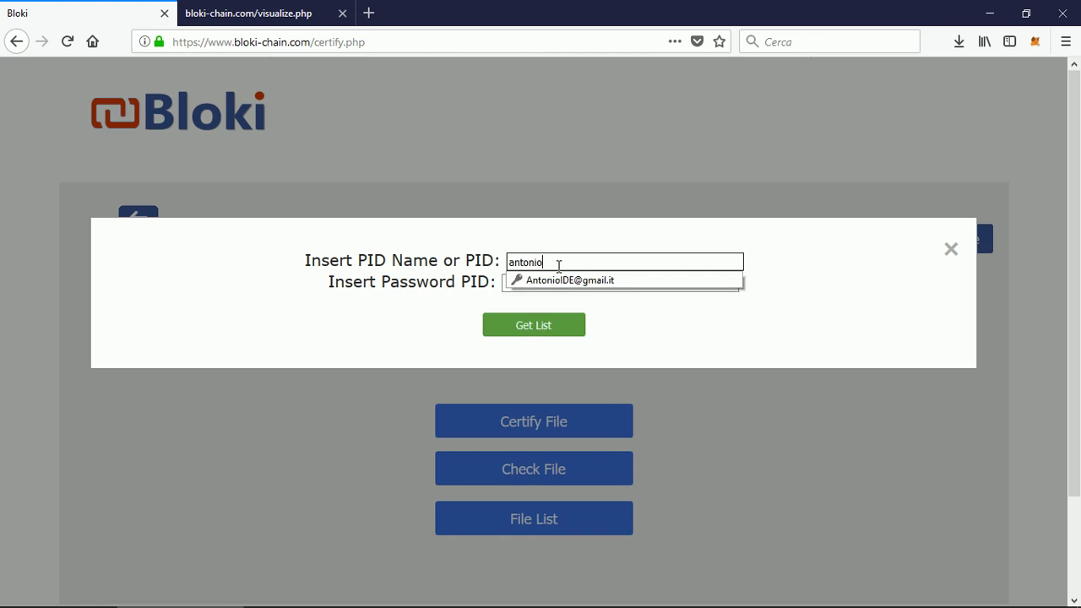
pyautogui.click(648, 332)
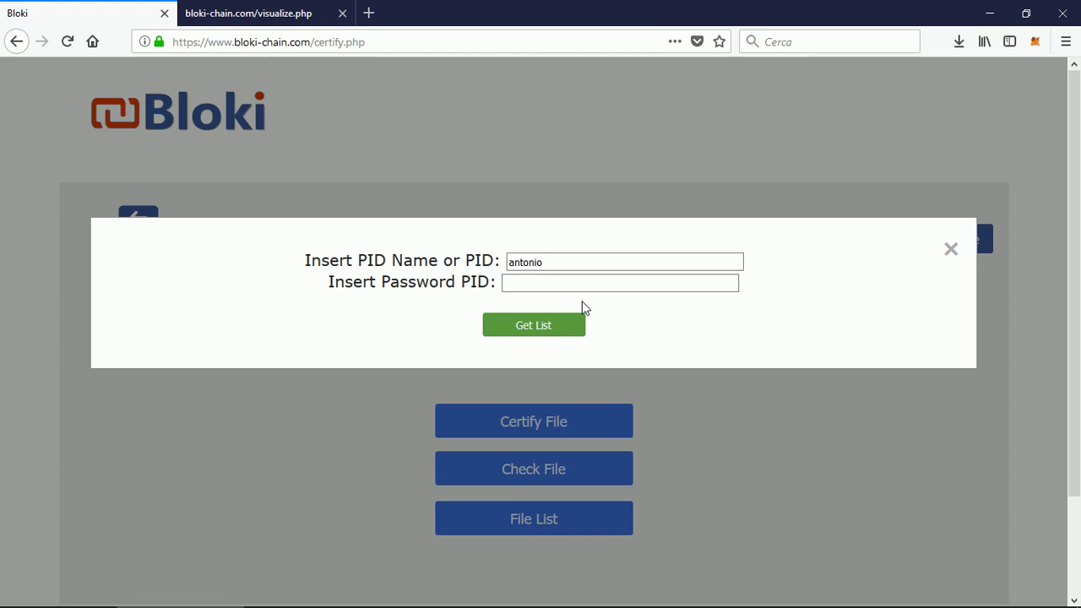
pyautogui.click(541, 280)
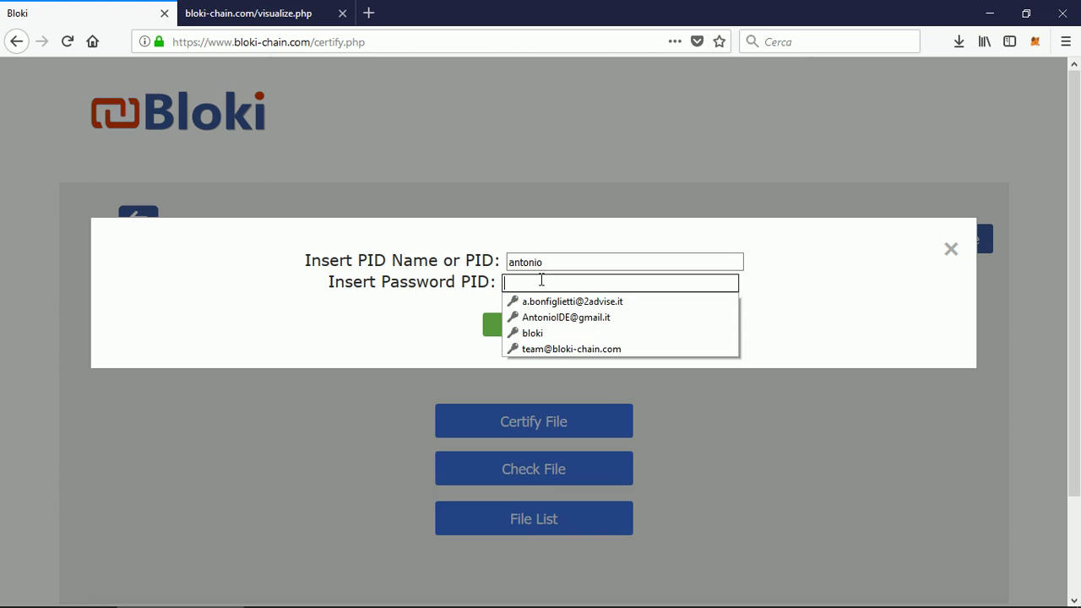
pyautogui.write('•••••')
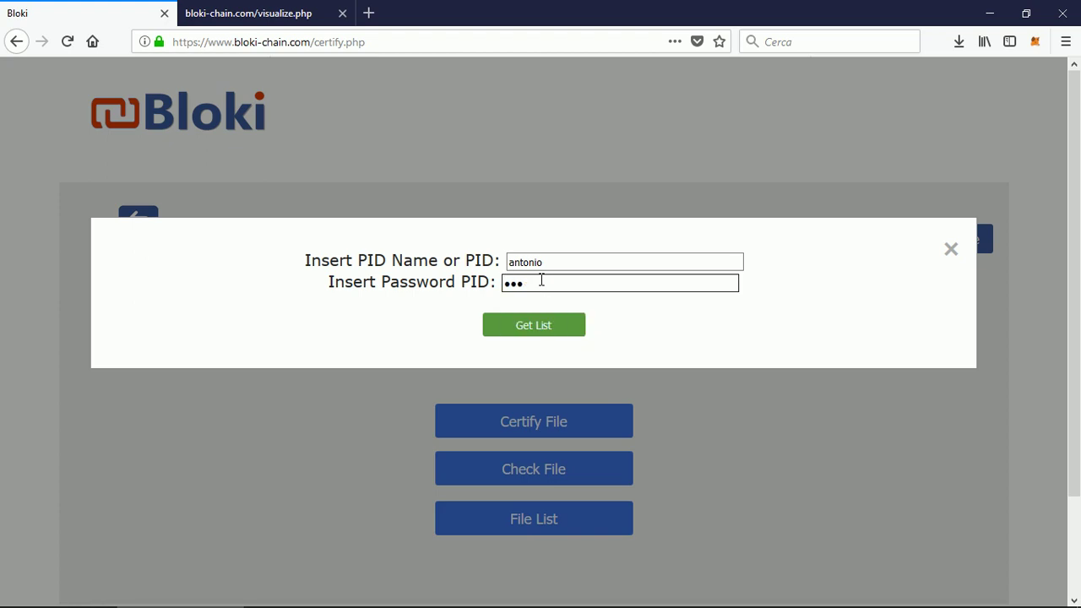
pyautogui.write('•••••')
pyautogui.click(541, 328)
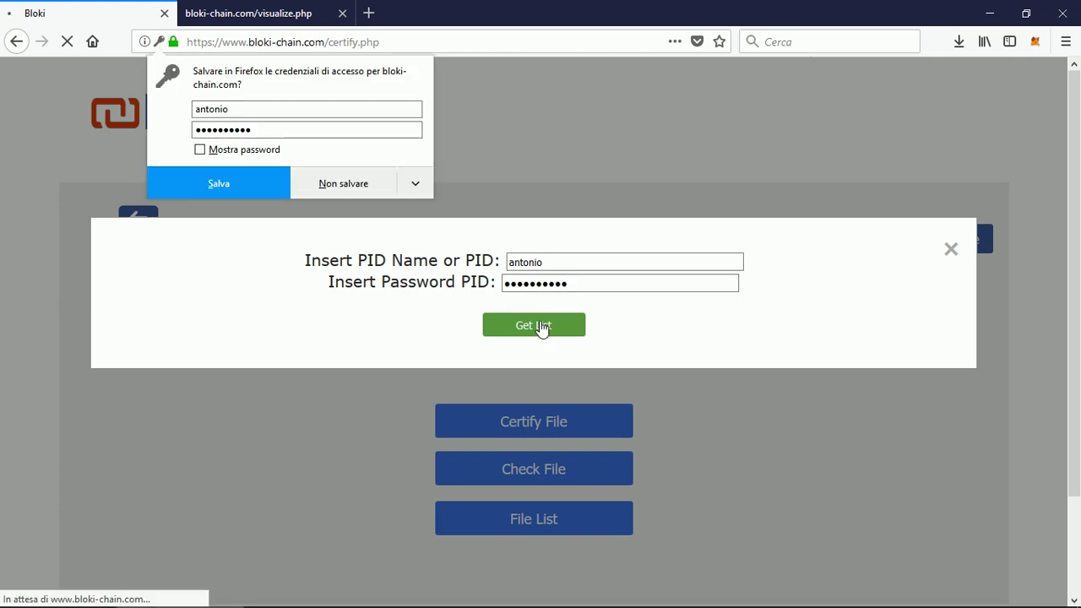
pyautogui.click(362, 186)
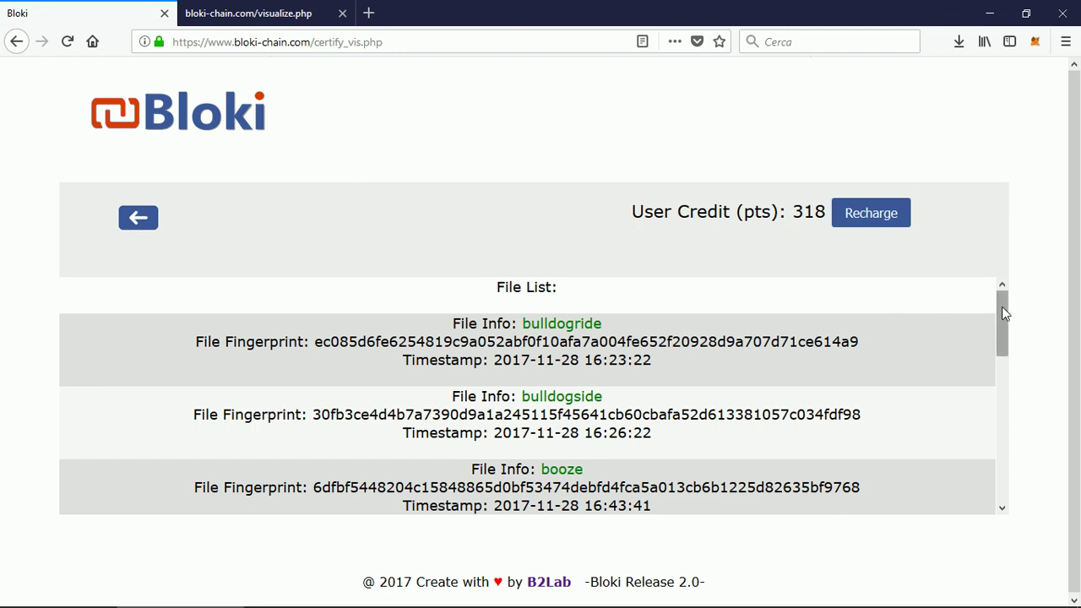
# Examine the file info and fingerprint of the bulldogride entry in the file list, and return to the account's main page
pyautogui.moveTo(1004, 313)
pyautogui.mouseDown()
pyautogui.moveTo(1005, 328)
pyautogui.moveTo(1009, 298)
pyautogui.mouseUp()
pyautogui.moveTo(453, 326); pyautogui.dragTo(511, 325)
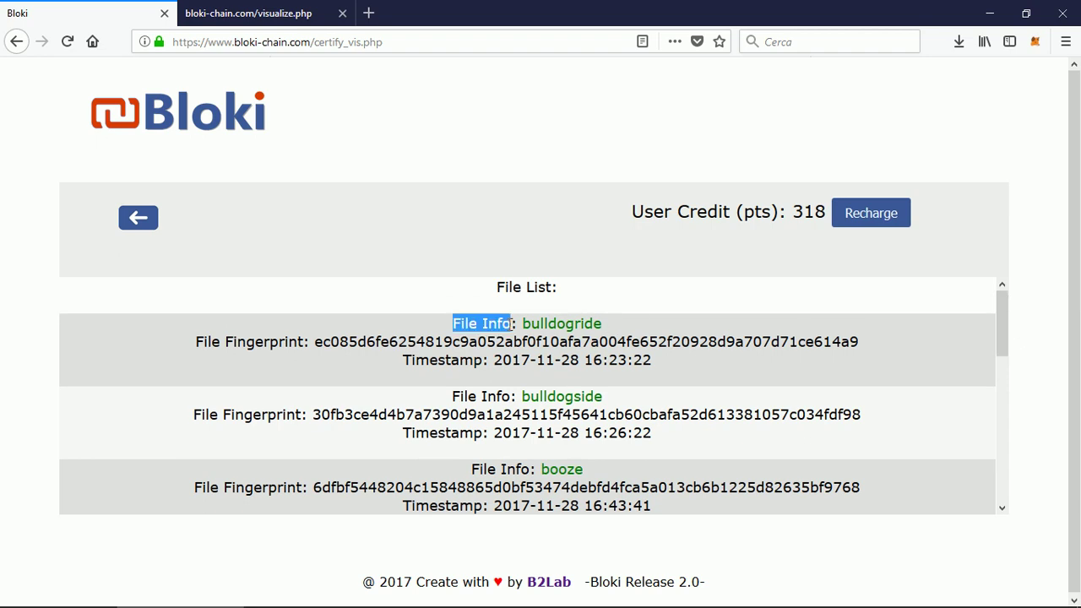
pyautogui.doubleClick(561, 327)
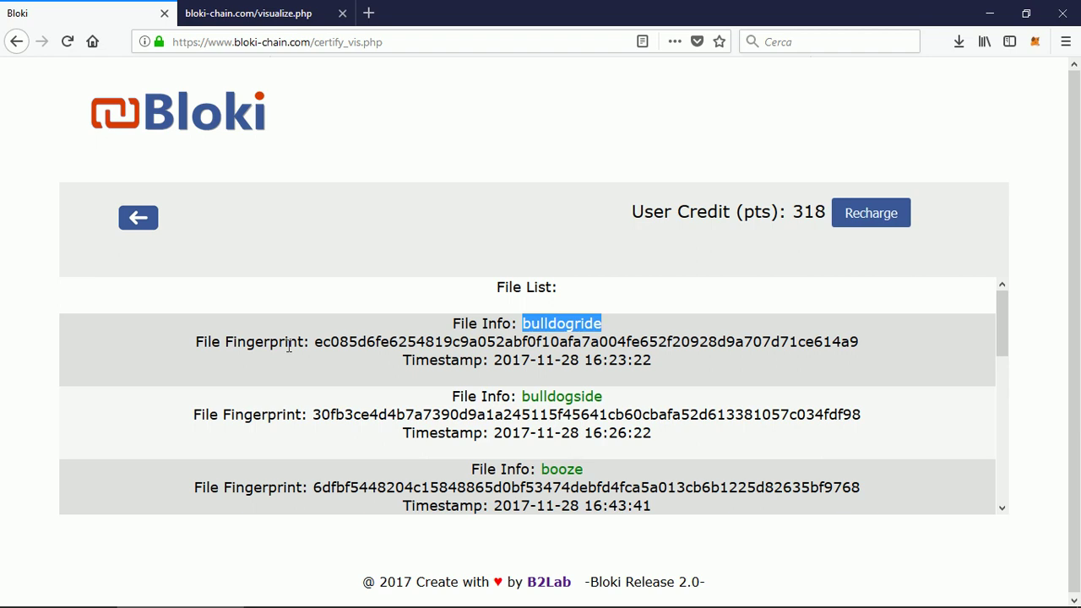
pyautogui.click(221, 345)
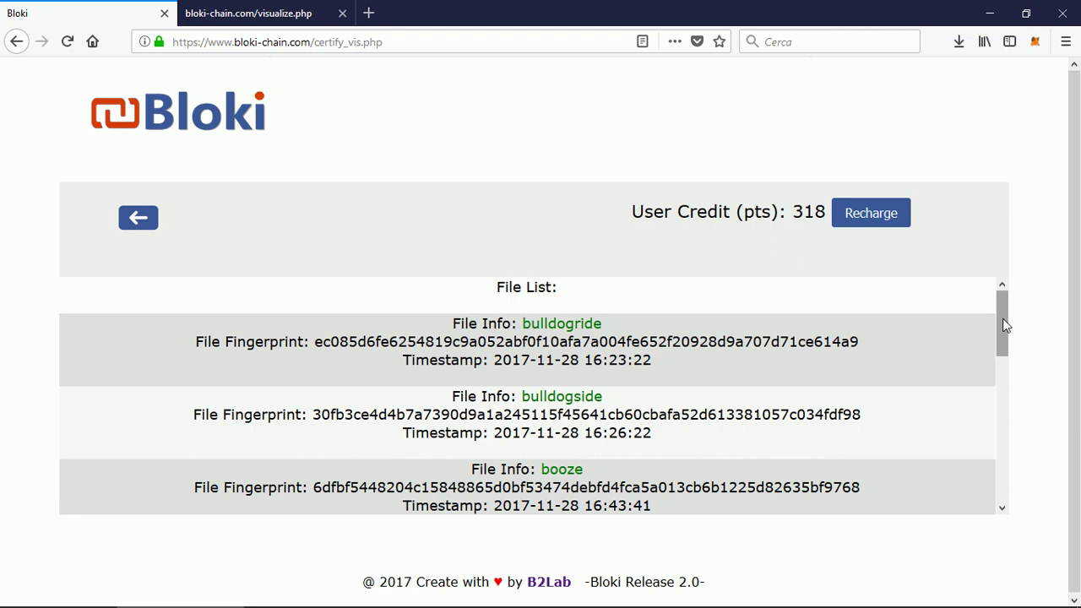
pyautogui.moveTo(1005, 325); pyautogui.dragTo(1033, 271)
pyautogui.click(145, 227)
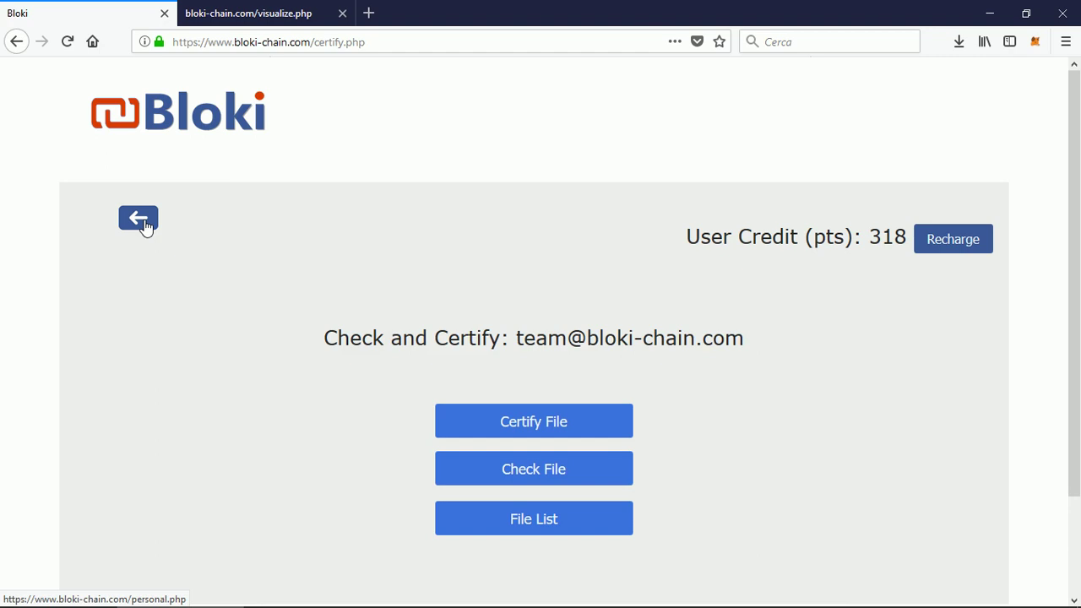
pyautogui.click(143, 221)
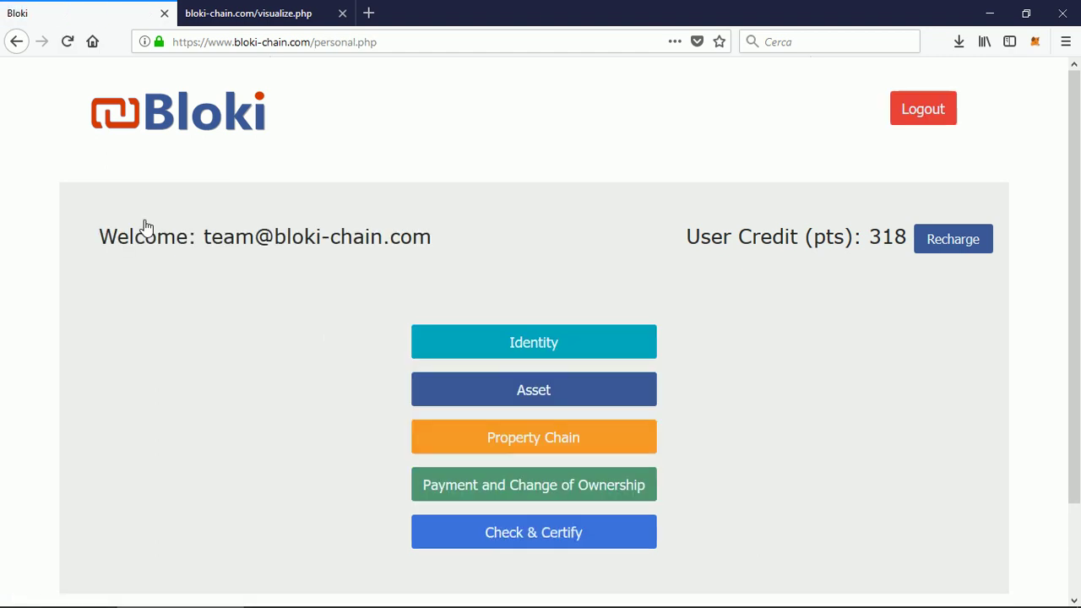